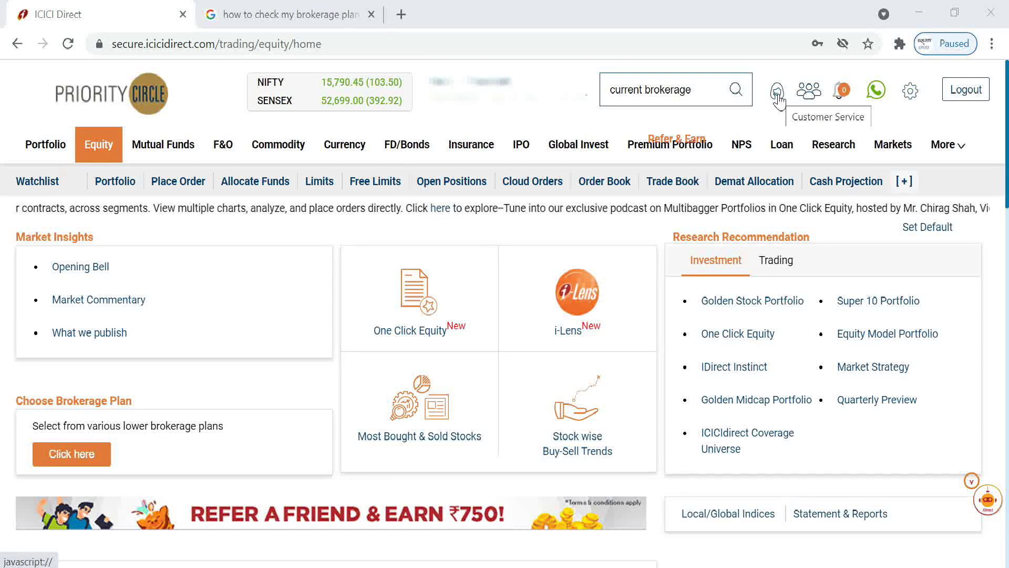
Step: Go from Customer Service to the Brokerage page and scroll to the ICICIdirect Prime 299–2,999 plans
click(777, 93)
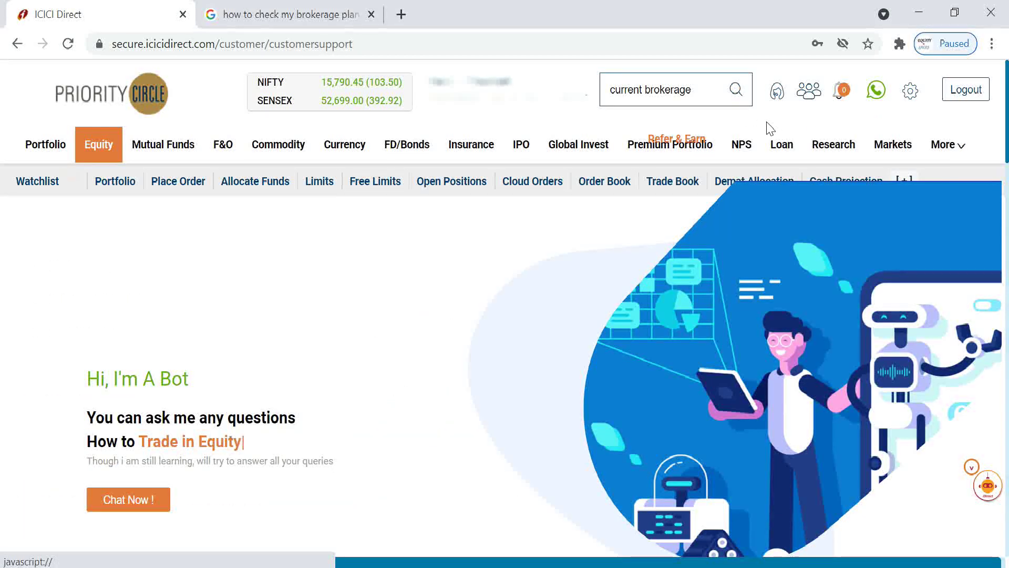
drag(1007, 142, 962, 325)
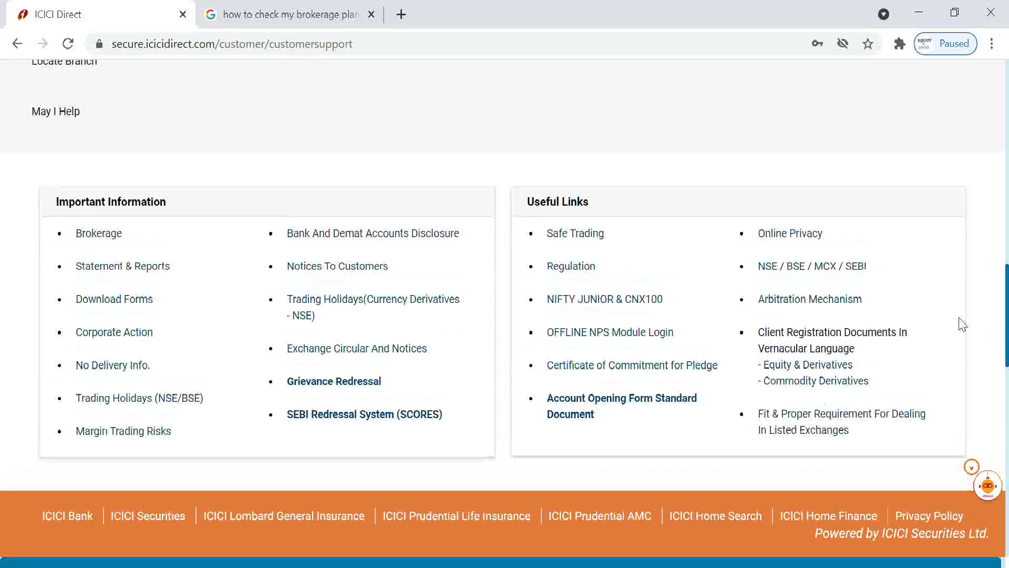
click(93, 238)
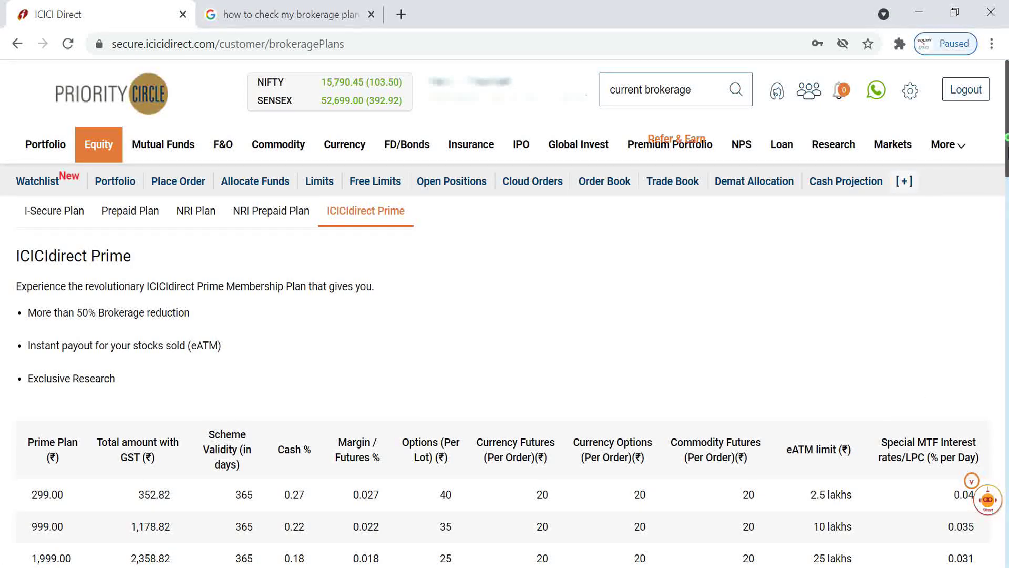
scroll(554, 332, down, 2)
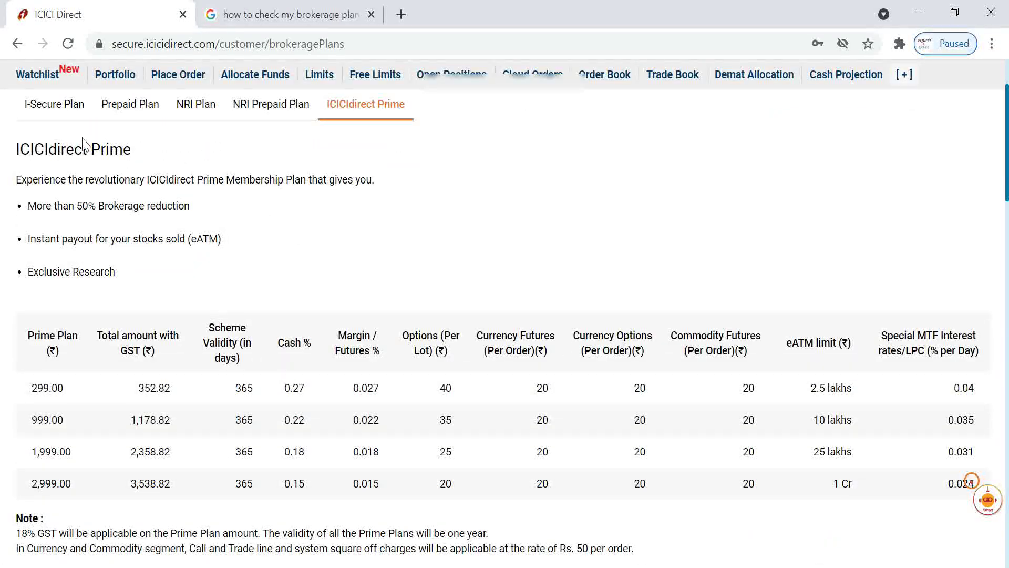
Step: Switch to the I-Secure Plan tab and highlight its ₹ 35 or 2.5% minimum brokerage clause
click(69, 111)
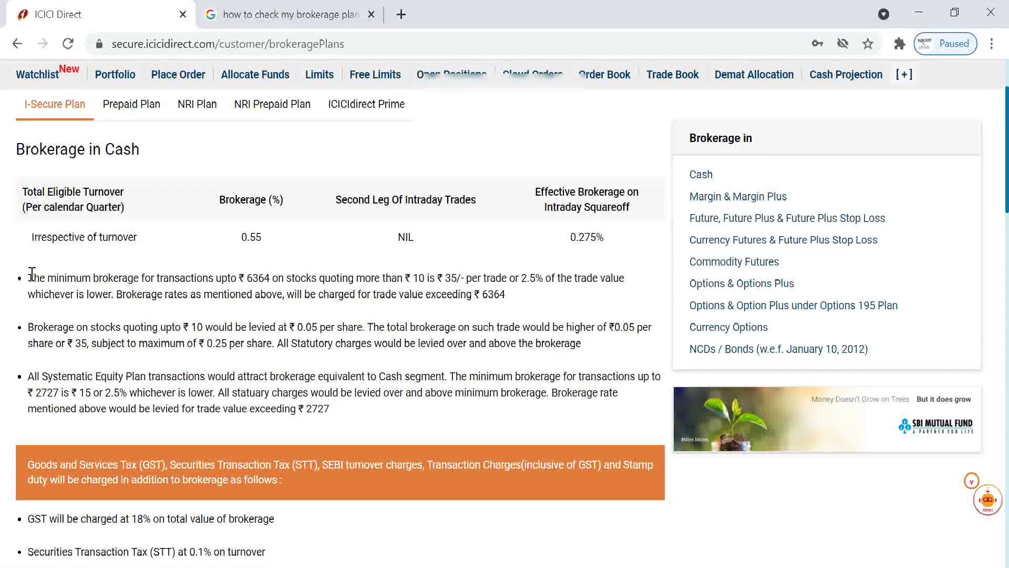
drag(33, 273, 280, 278)
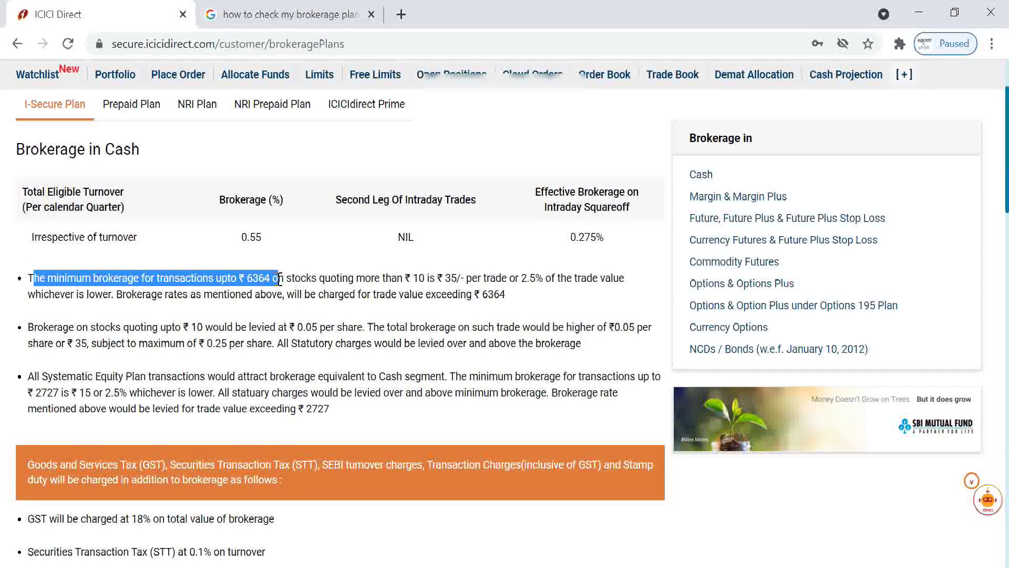
click(436, 277)
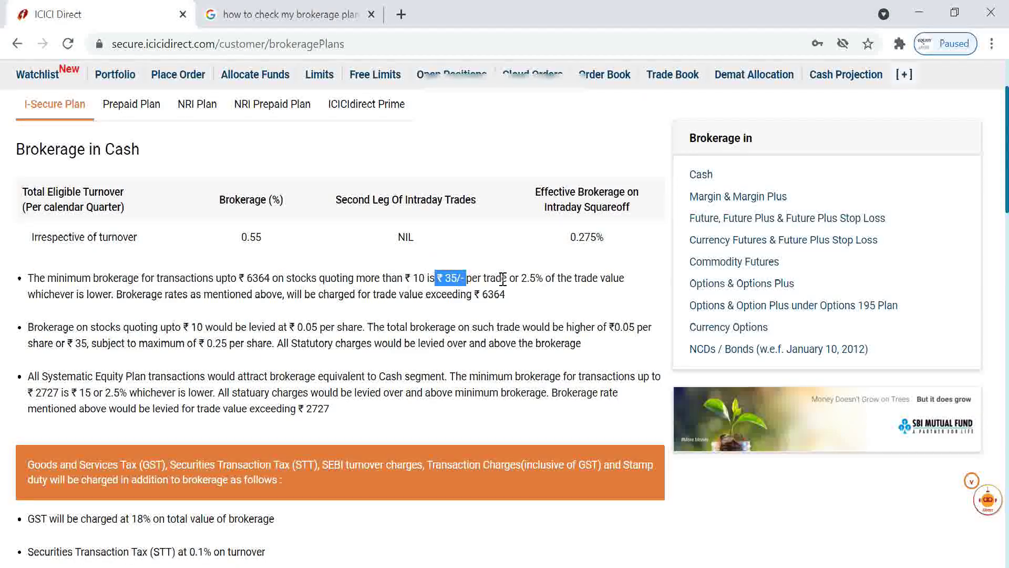
drag(509, 279, 547, 280)
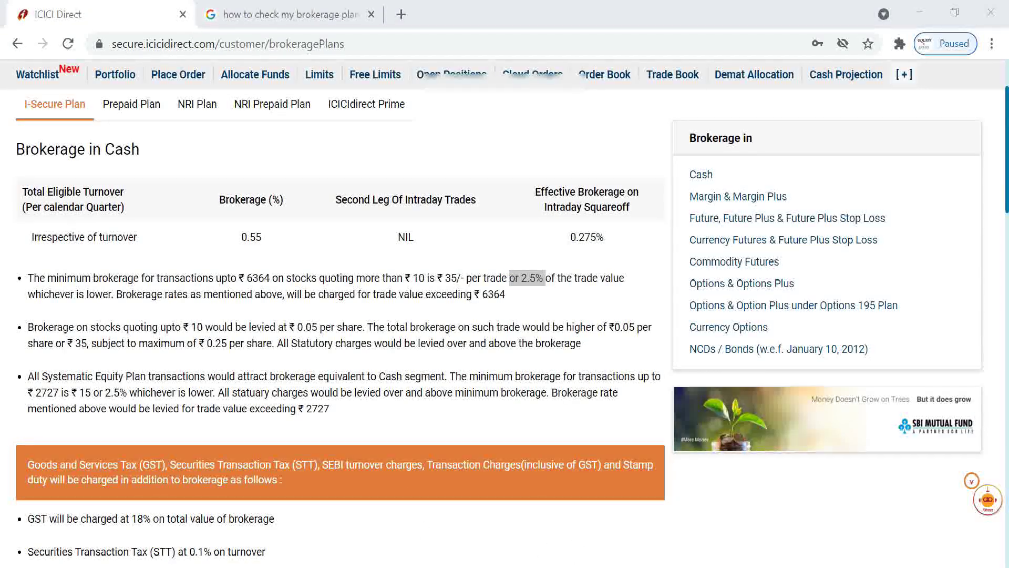
key(XF86Calculator)
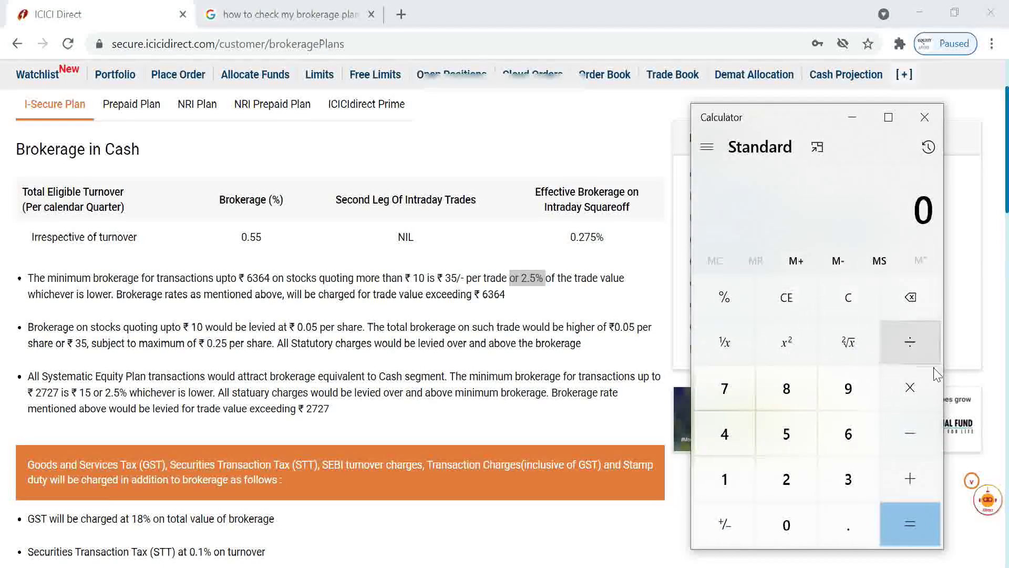
Step: In Calculator, compute 2.5% of 5,000 (125) and compare it with the page's ₹ 35 minimum
click(787, 436)
click(785, 523)
click(785, 523)
click(784, 523)
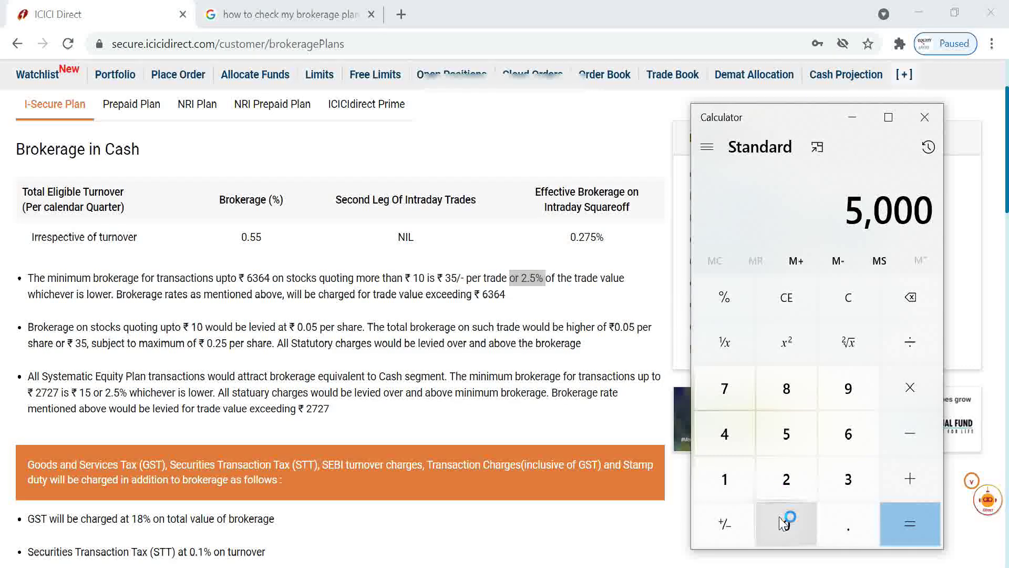
click(913, 387)
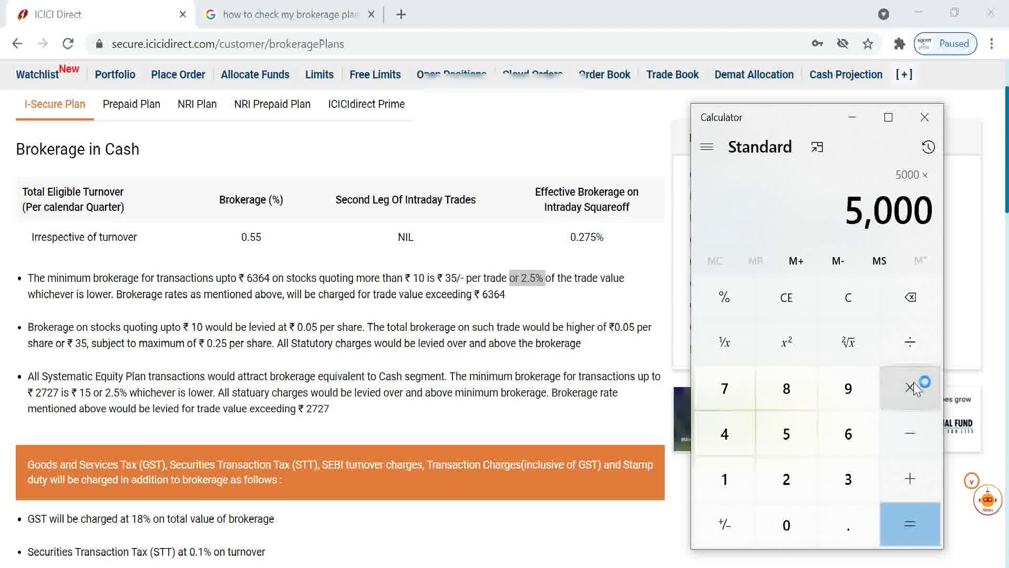
click(788, 480)
click(841, 514)
click(786, 435)
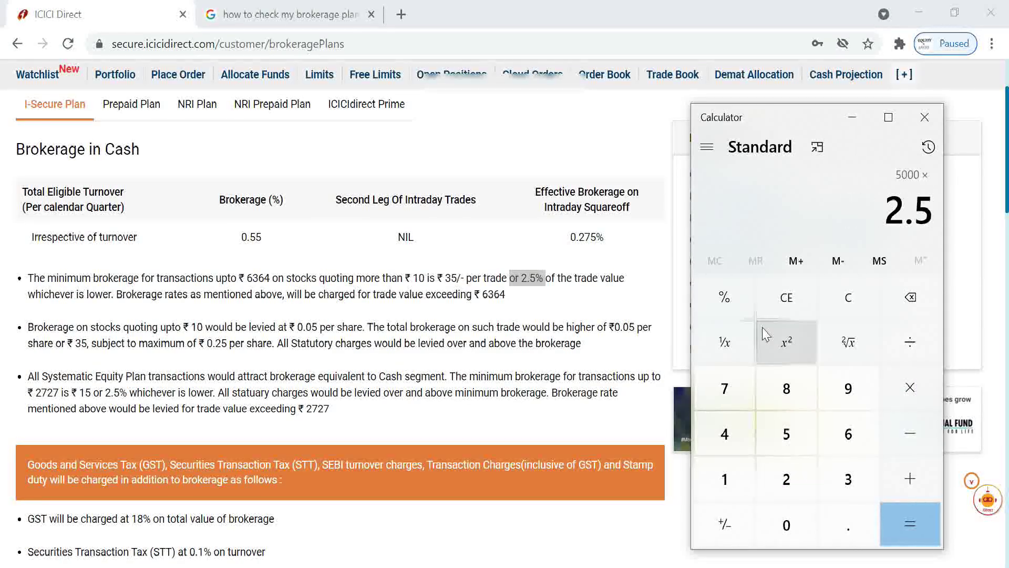
click(730, 302)
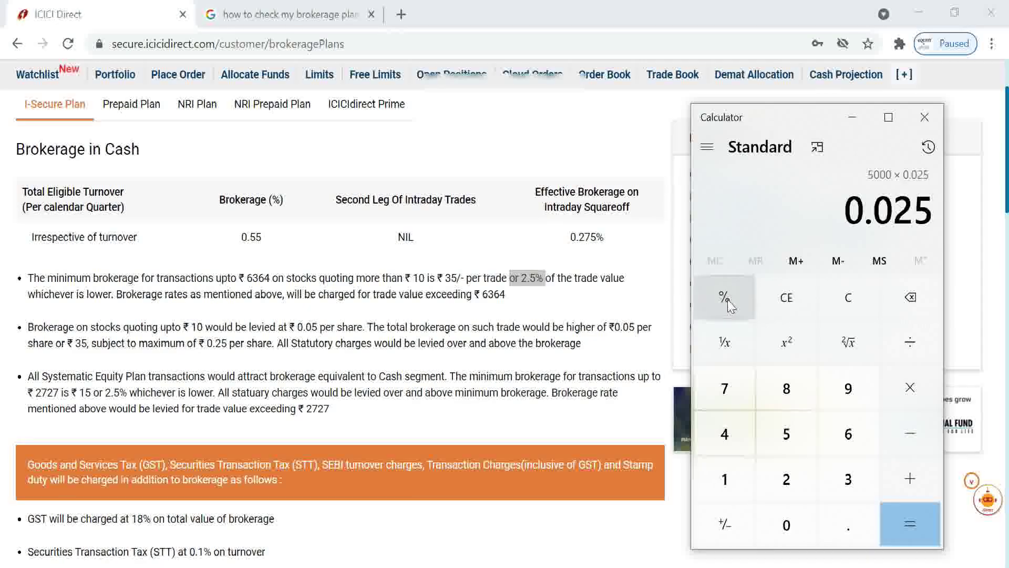
click(914, 523)
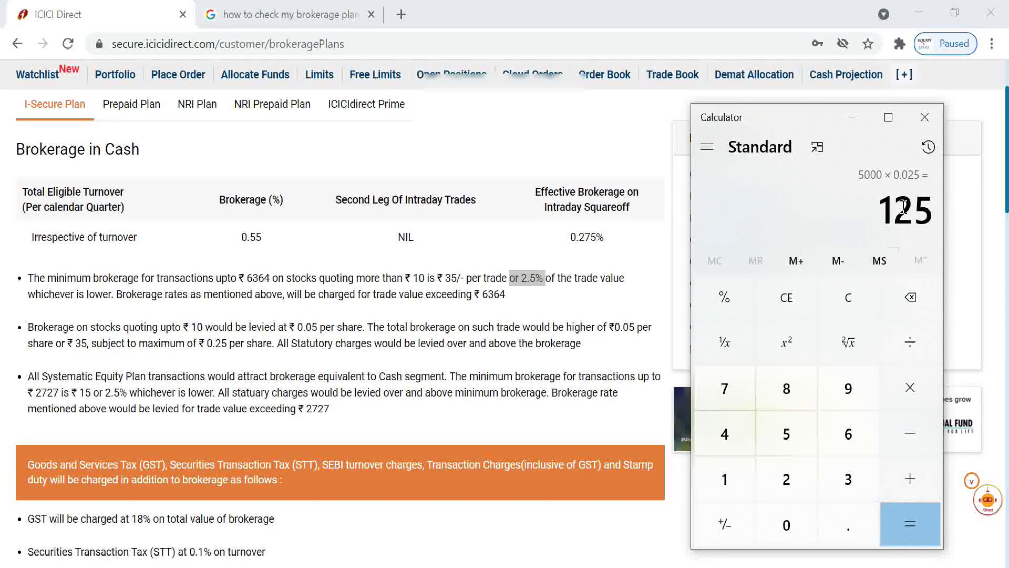
drag(885, 210, 930, 208)
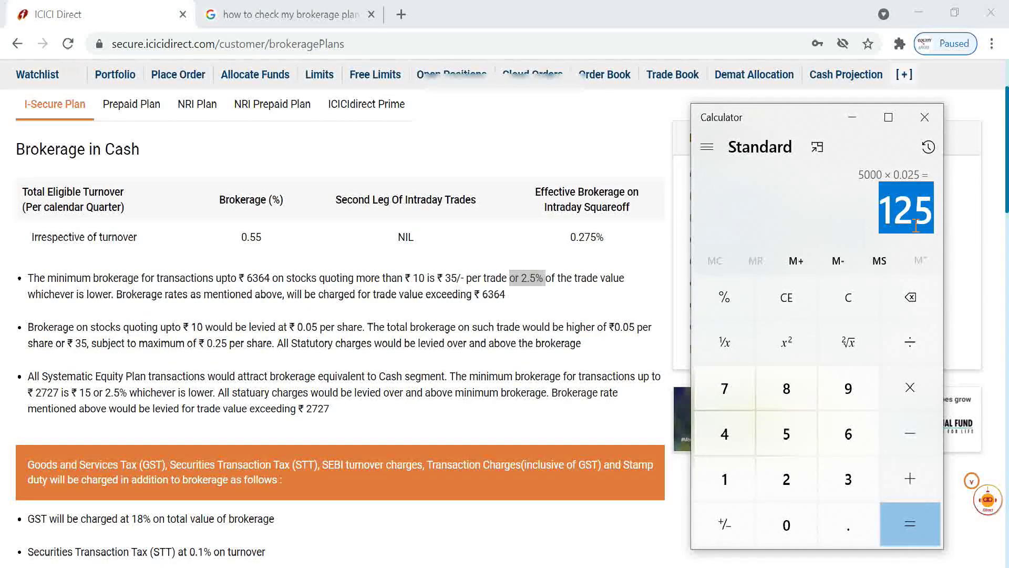
drag(439, 270, 466, 276)
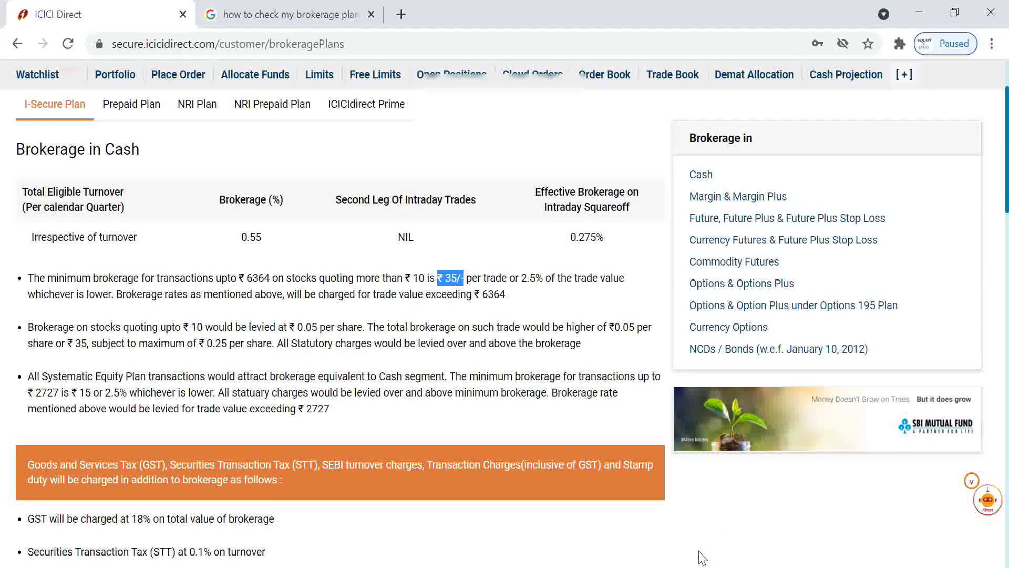
Step: Compute 2.5% of 1,000, giving 25, and highlight the ₹ 10 price threshold on the page
click(626, 554)
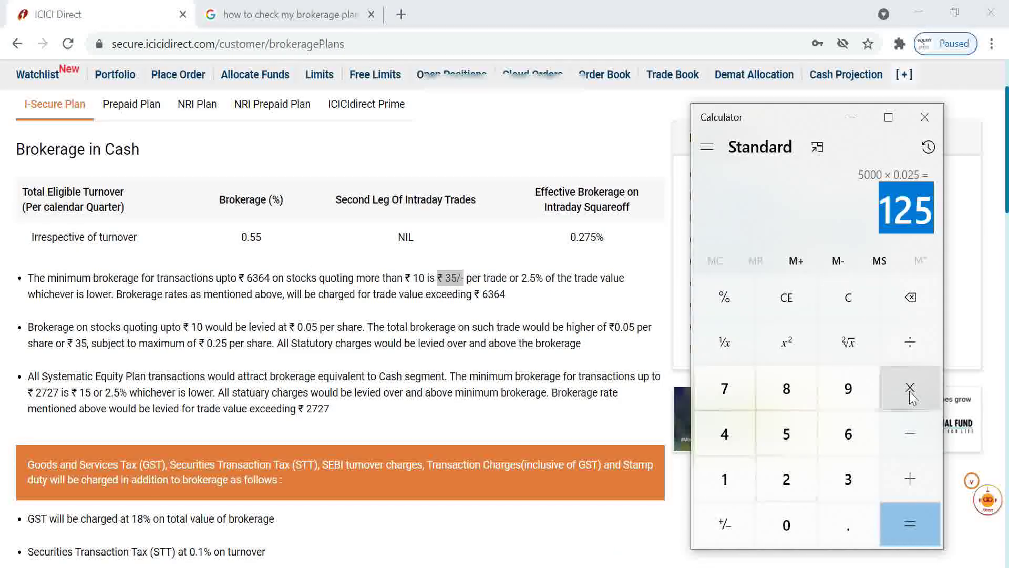
click(781, 302)
click(725, 481)
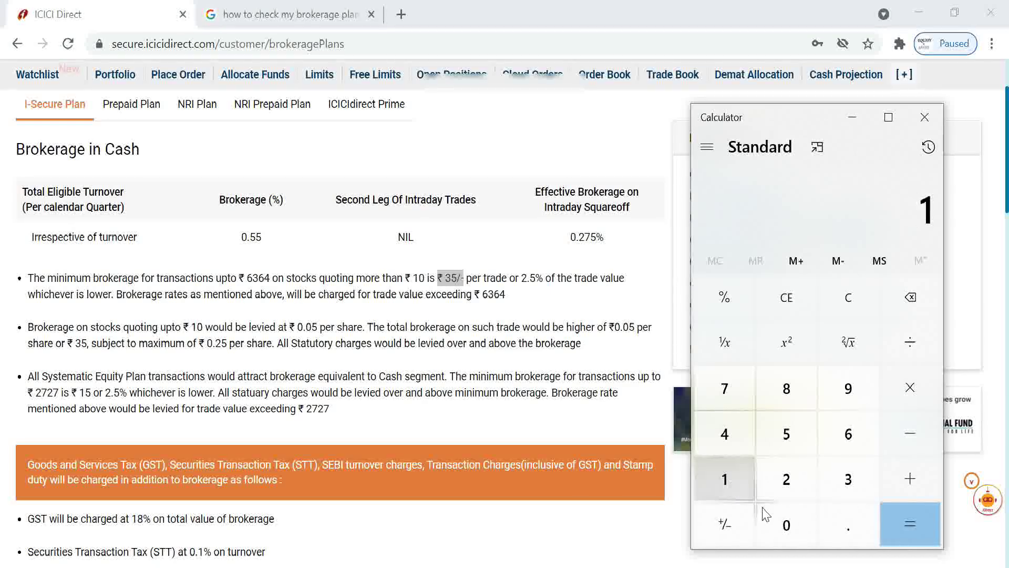
click(787, 533)
click(786, 534)
click(786, 533)
click(916, 389)
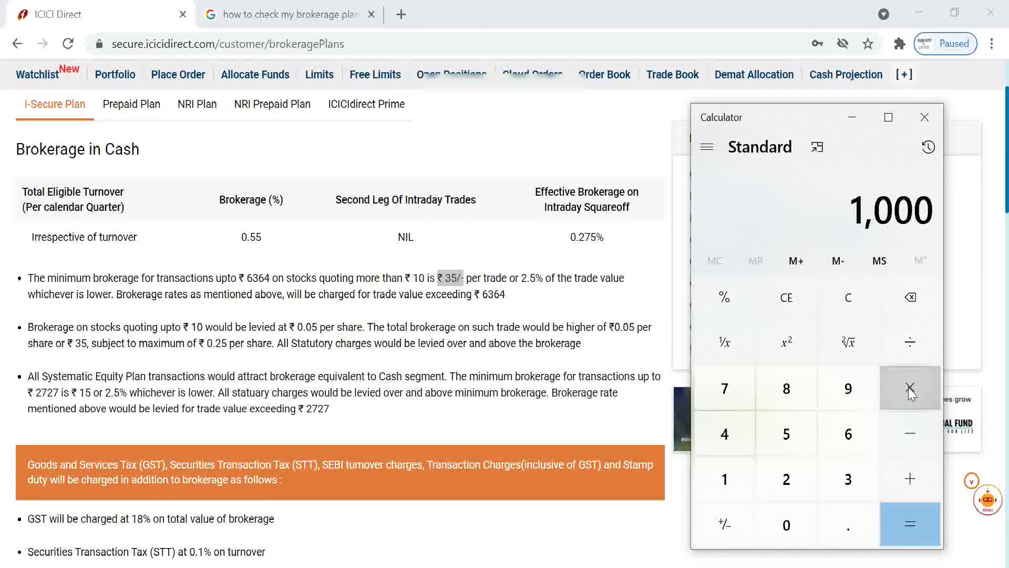
click(786, 479)
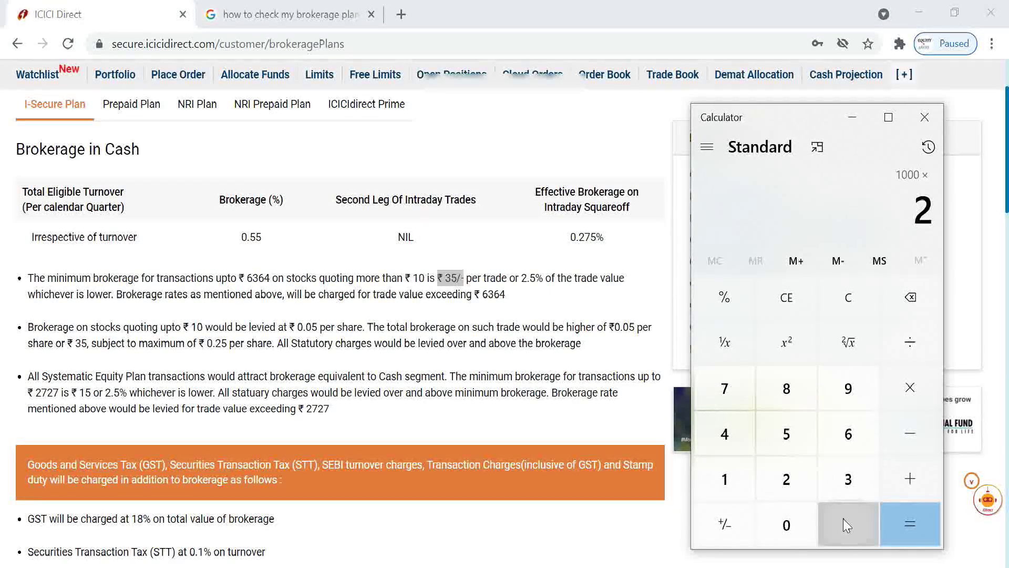
click(848, 526)
click(786, 434)
click(724, 295)
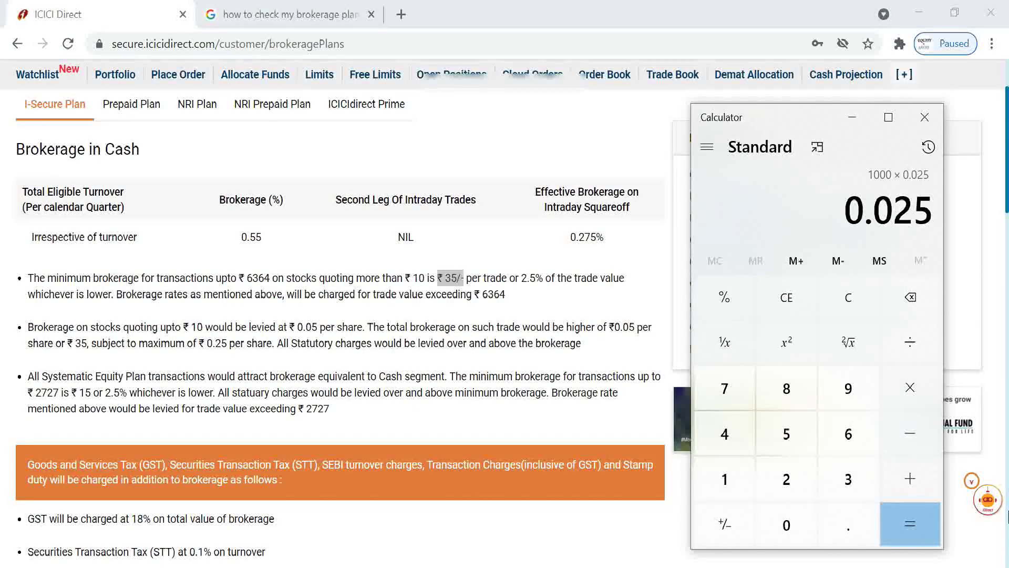
click(913, 529)
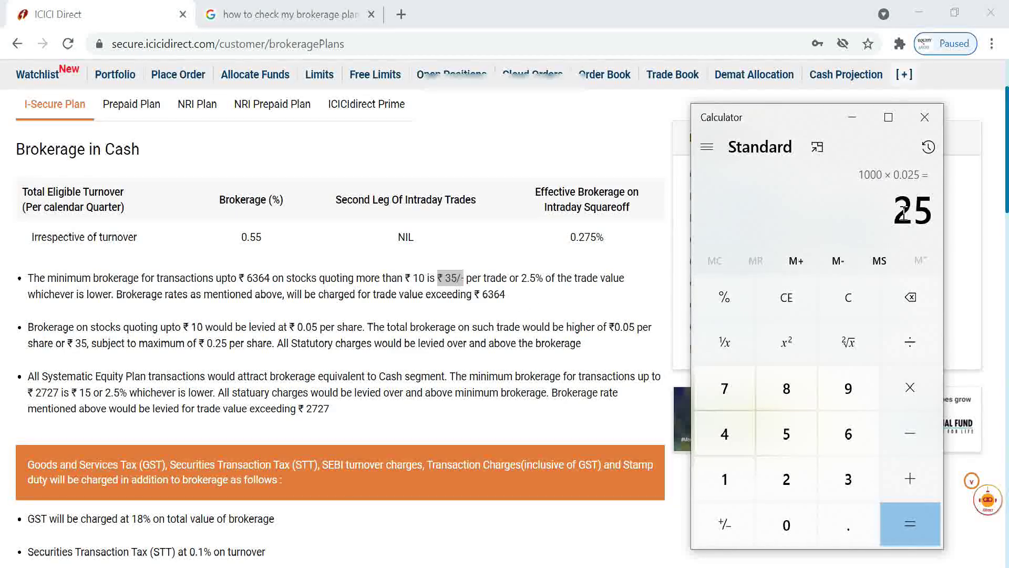
drag(903, 213, 253, 326)
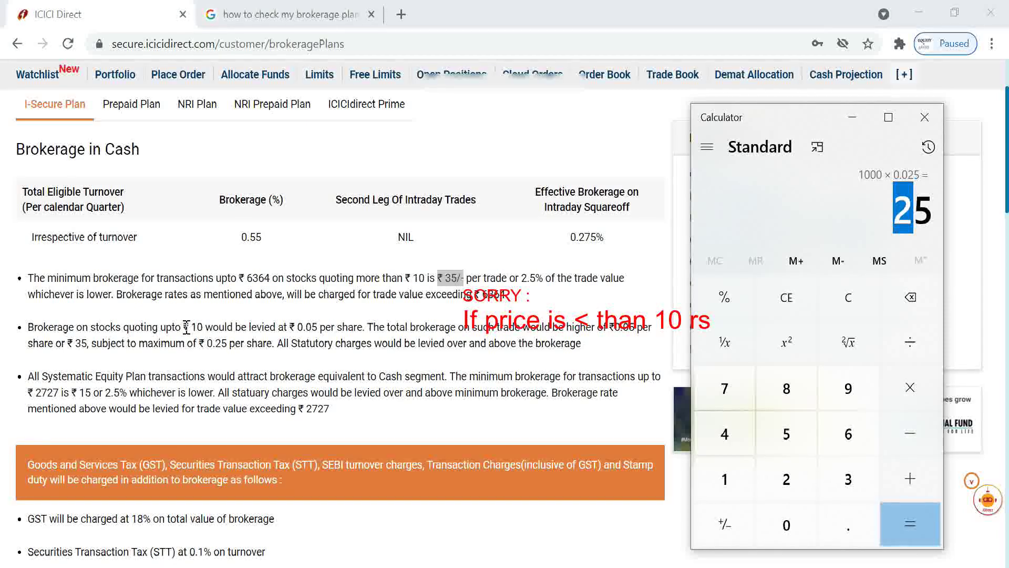
drag(185, 327, 203, 328)
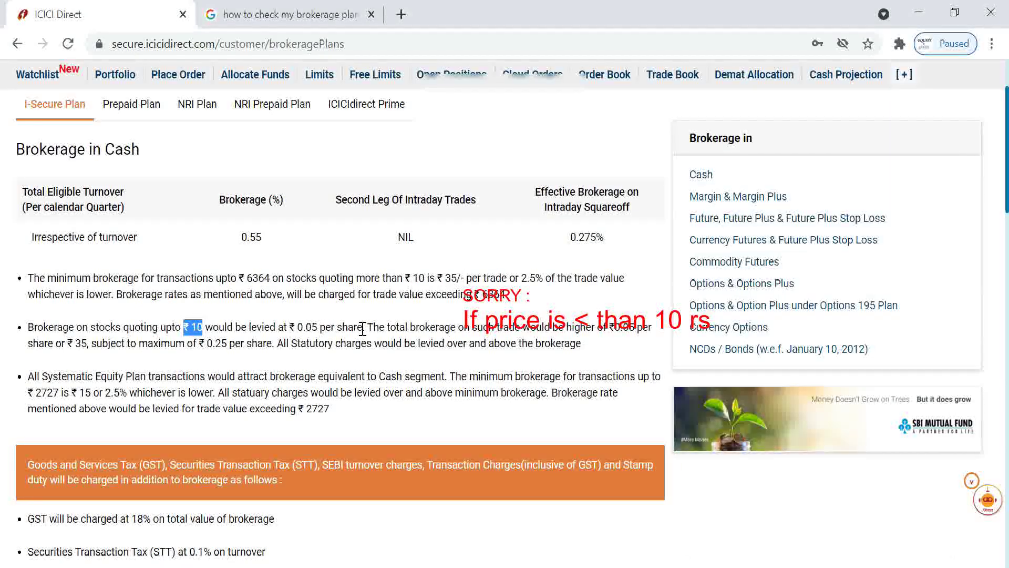
Step: Highlight the ₹ 0.05 per share rate, then show the six lifetime prepaid plans from ₹5,000 to ₹150,000
drag(358, 327, 286, 318)
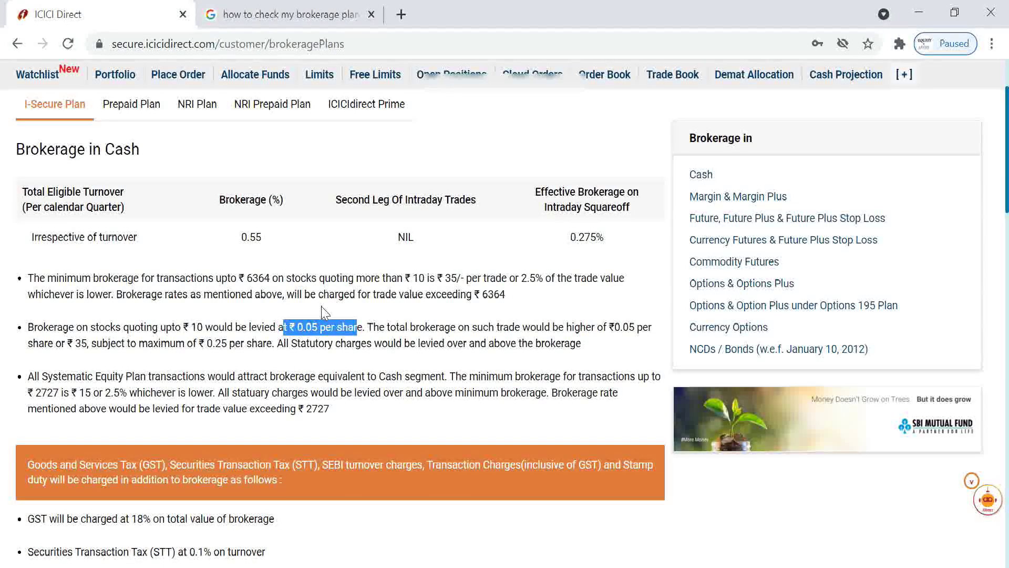
click(136, 107)
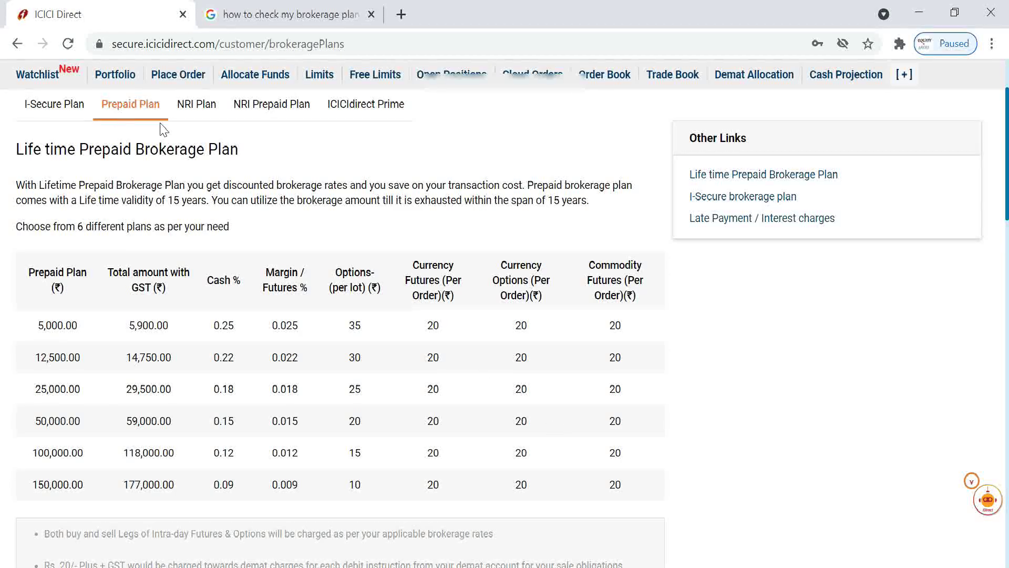
Step: Browse the NRI and NRI Prepaid plan tabs, then return to Prime and highlight its 365-day validity
click(190, 111)
click(278, 115)
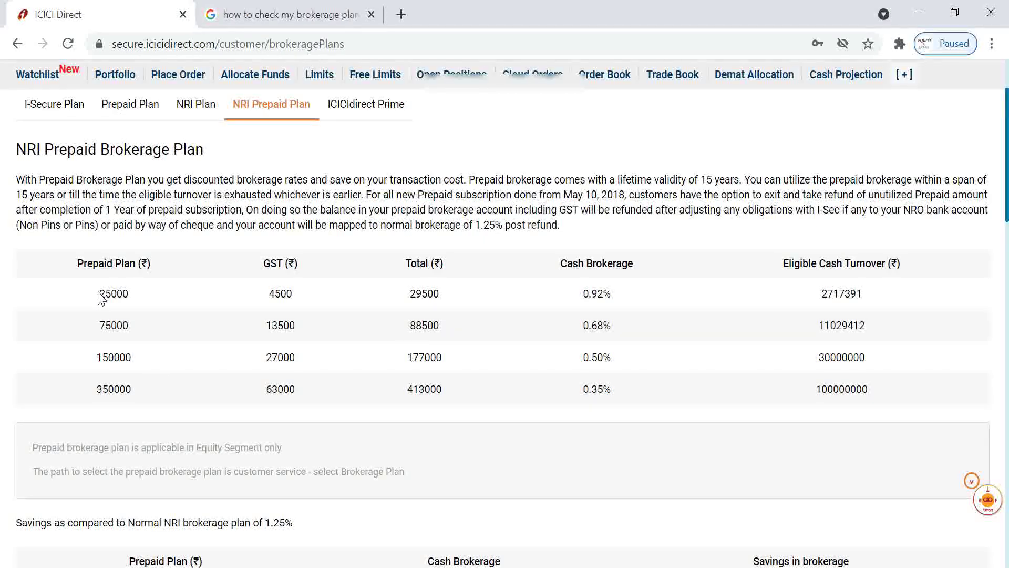
click(370, 109)
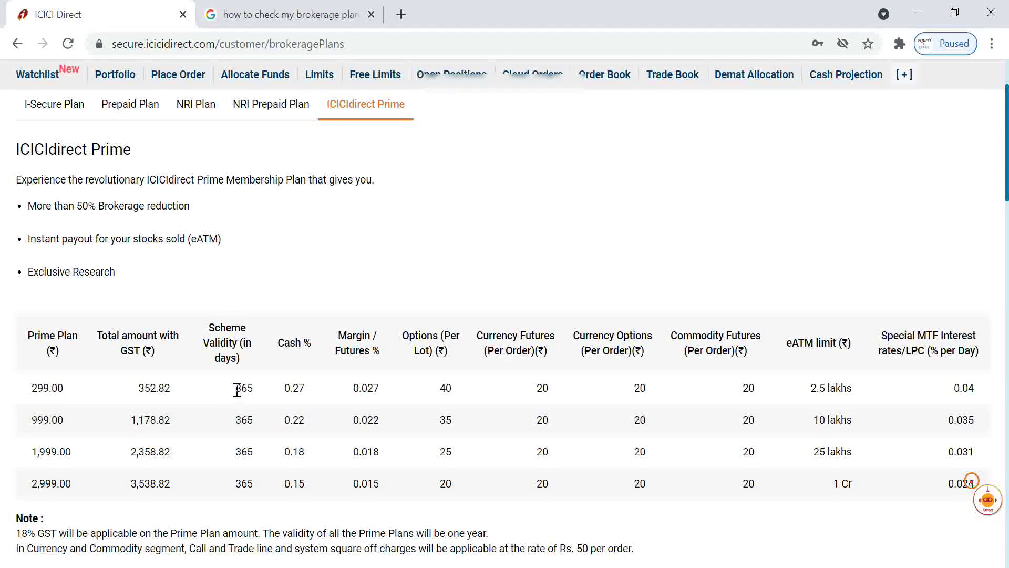
drag(233, 393, 261, 392)
scroll(1006, 132, up, 2)
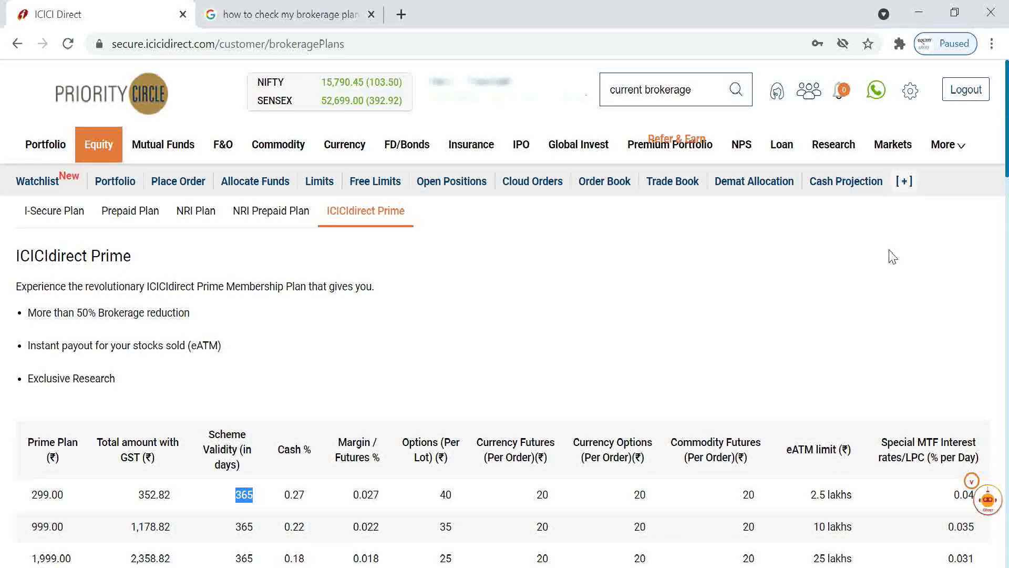
click(905, 184)
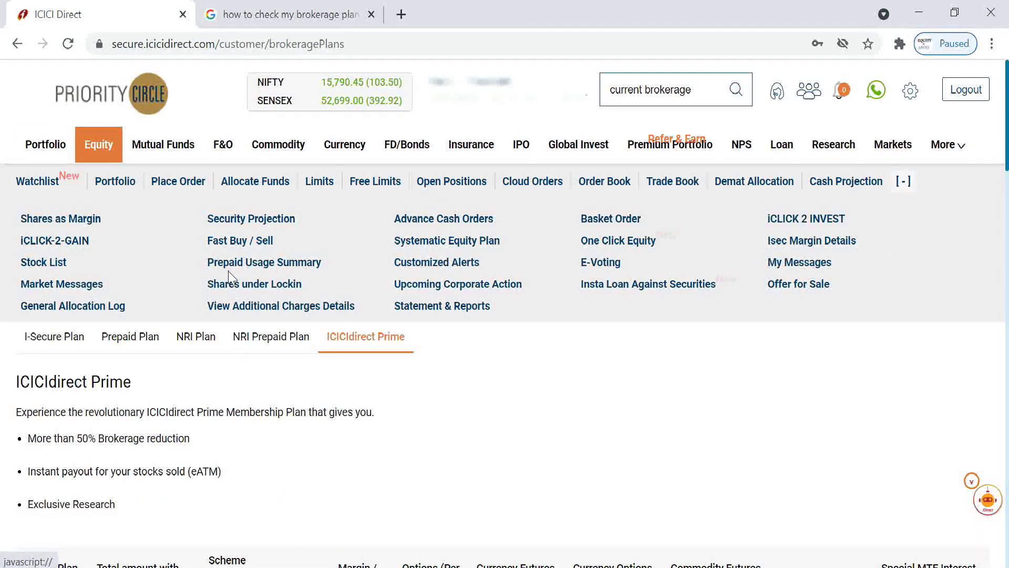
Step: View the Prepaid Usage Summary, highlighting the 2,950.00 initial value, then return to Equity home
click(270, 265)
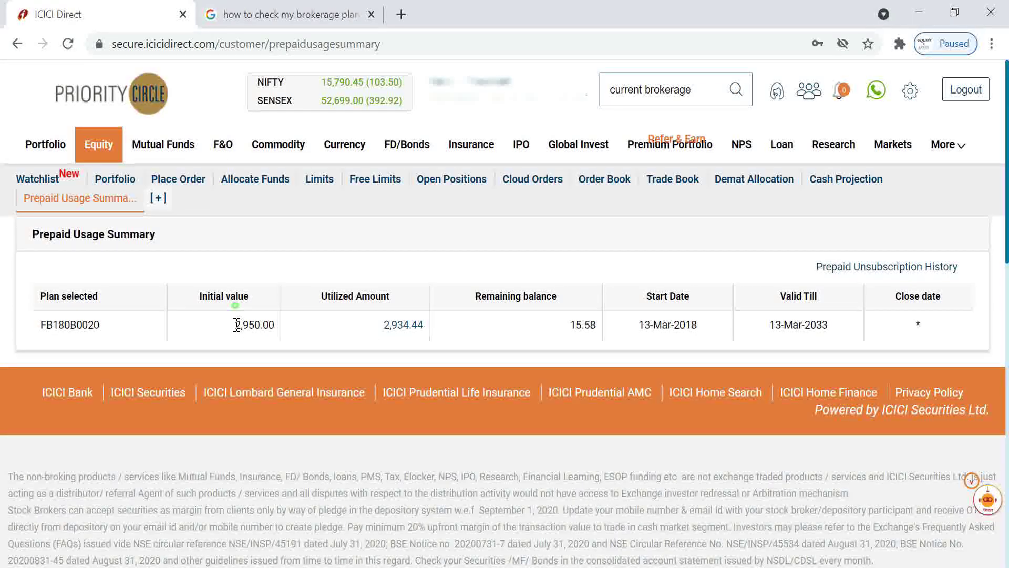
drag(234, 325, 280, 325)
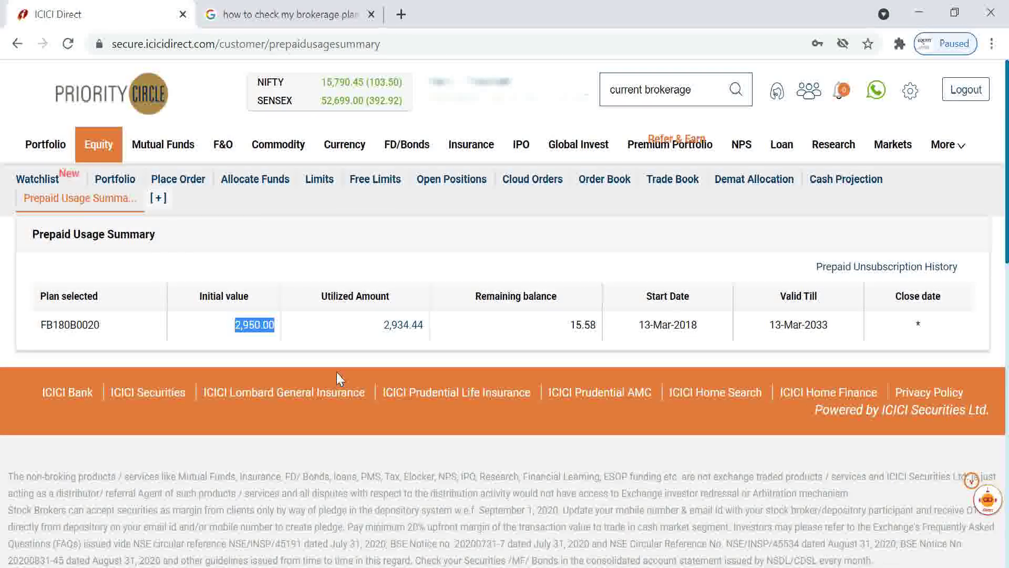
click(105, 148)
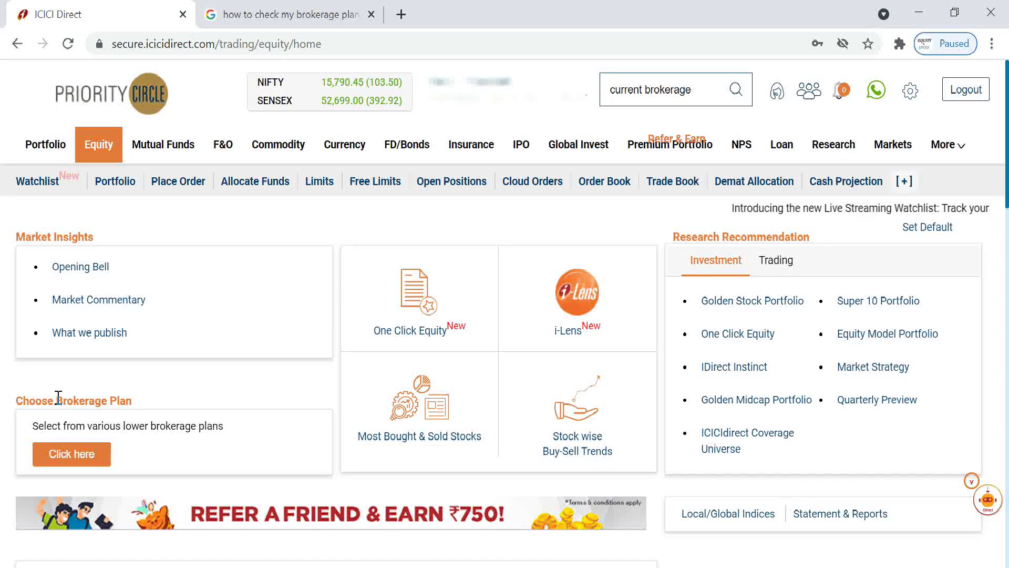
Step: From Choose Brokerage Plan, open My Brokerage Plans and select the Prepaid Plan change option
click(83, 455)
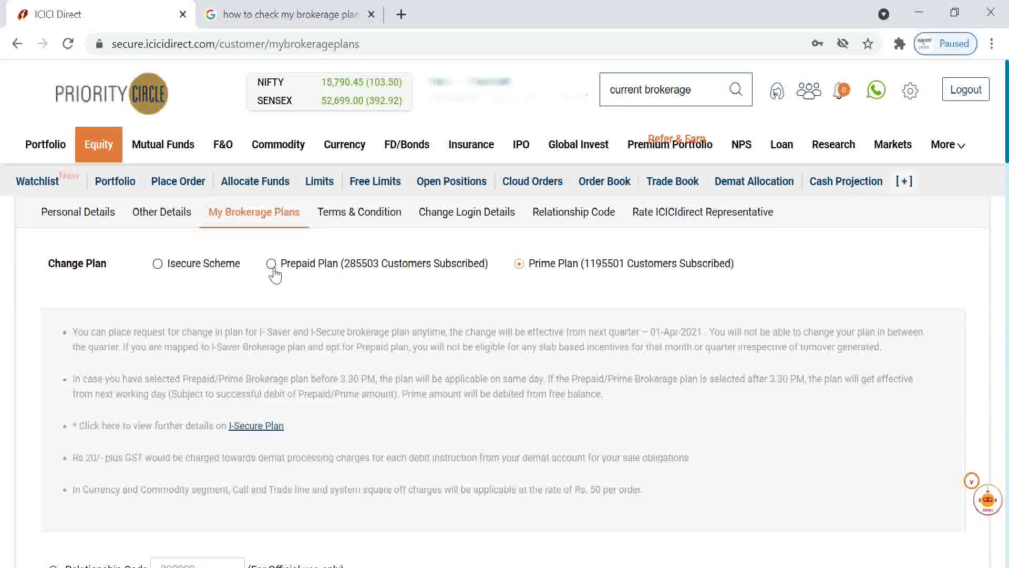
click(296, 270)
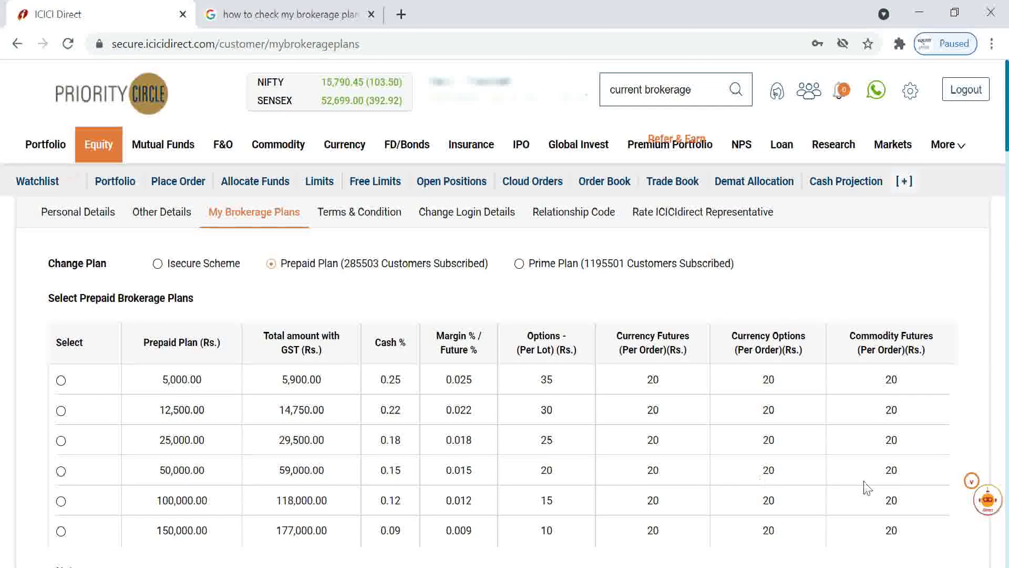
Step: Select the 5,000.00 prepaid plan and highlight its 0.25% cash brokerage rate
click(61, 380)
double_click(388, 380)
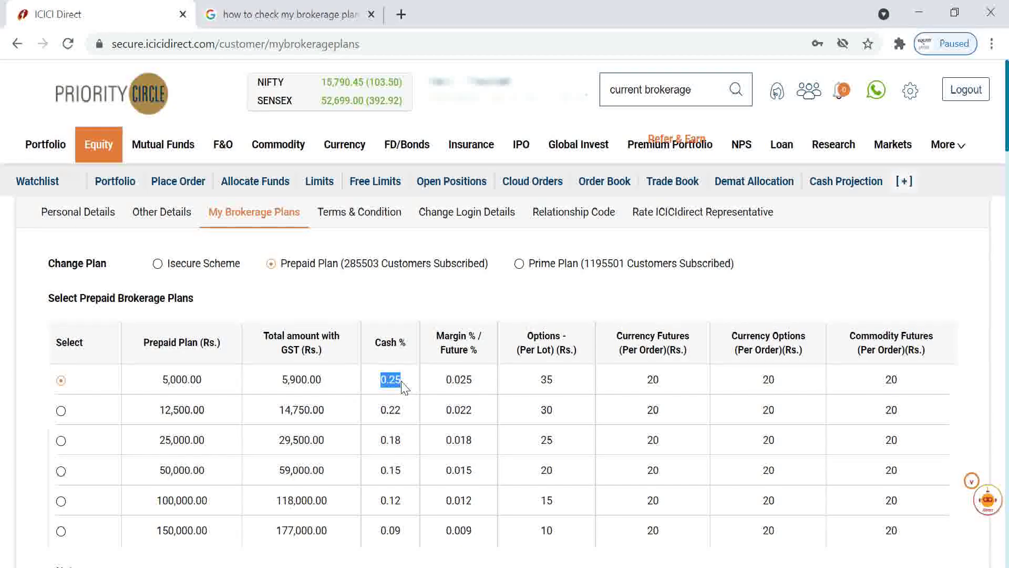
Step: In Calculator, compute 5000 × 0.25% to get 12.5, then close Calculator
key(alt+Tab)
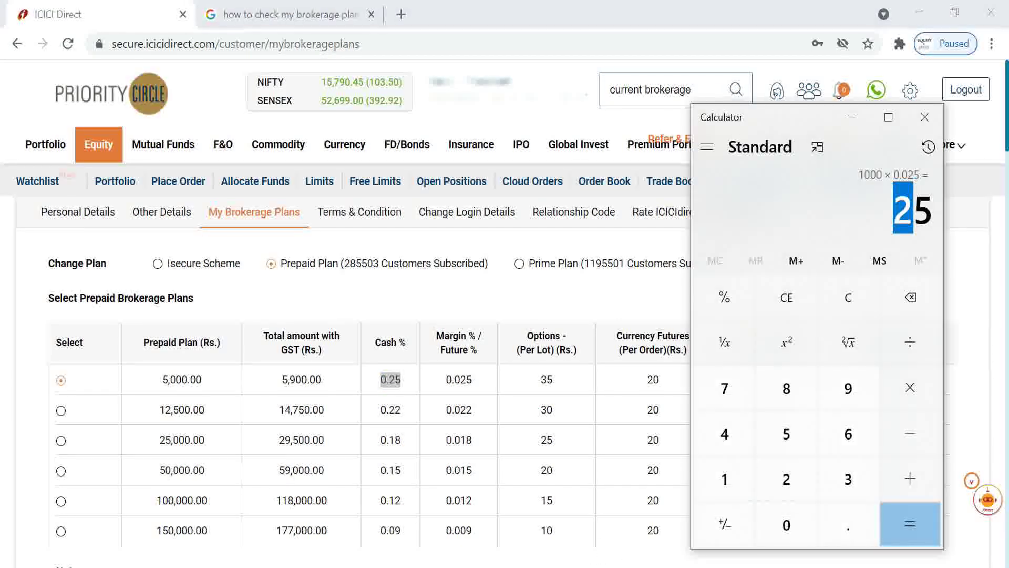
click(725, 299)
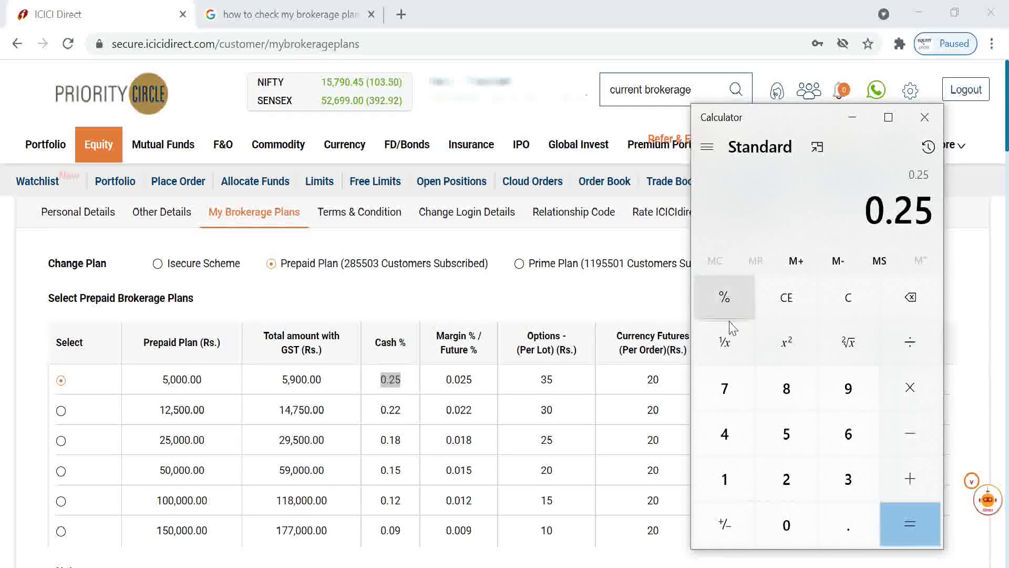
click(829, 311)
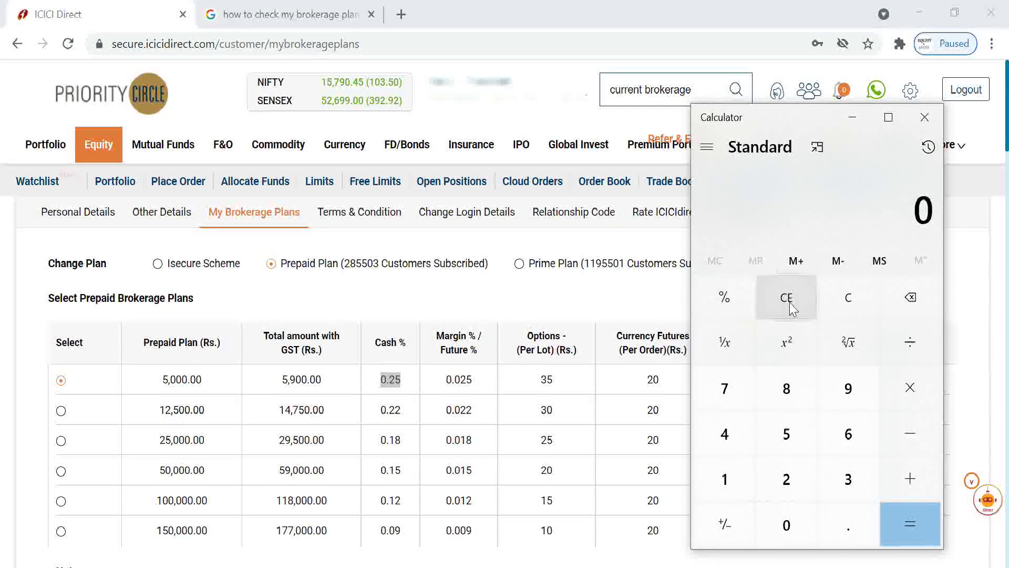
click(786, 435)
click(787, 525)
click(787, 526)
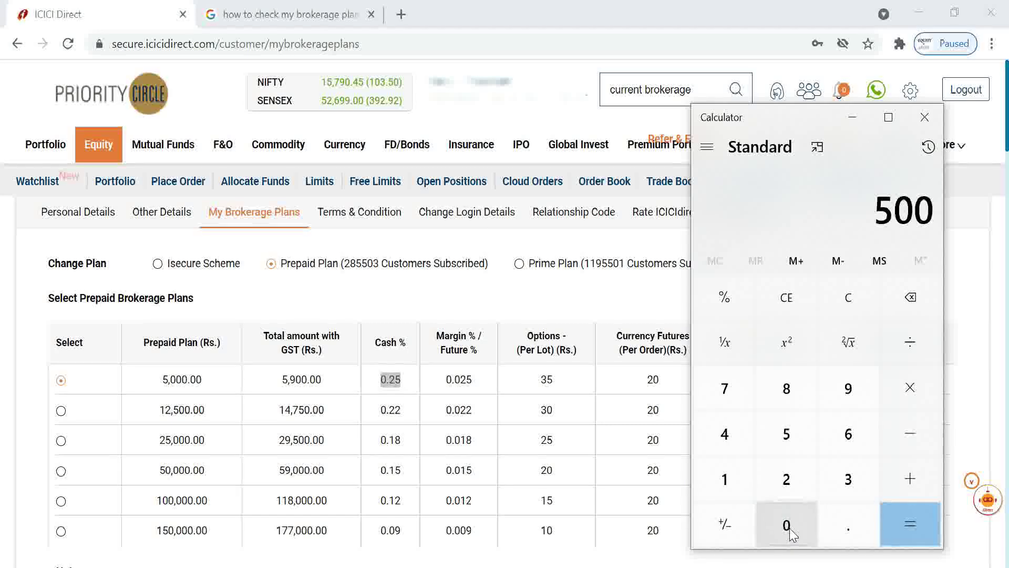
click(786, 525)
click(914, 389)
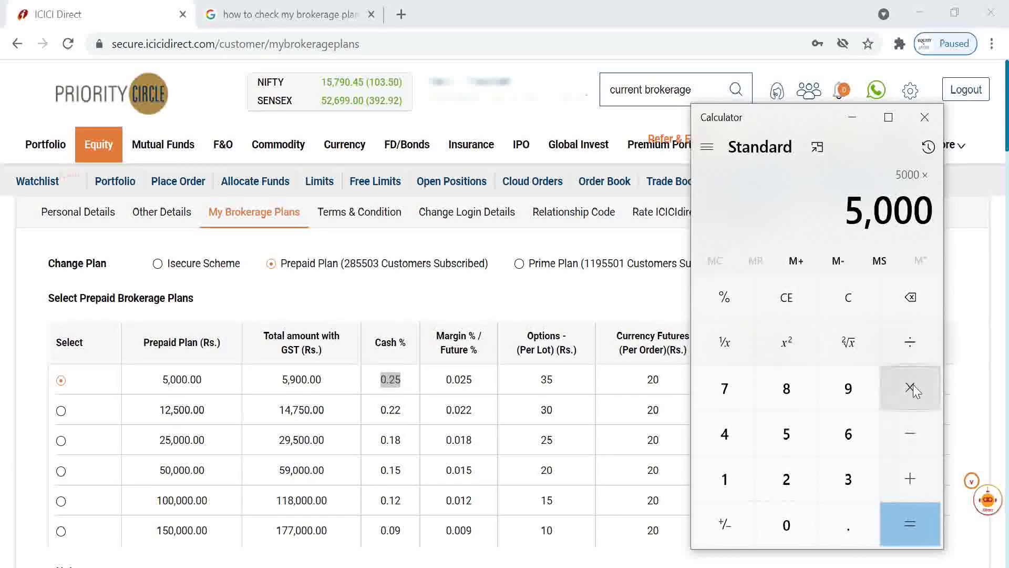
click(850, 531)
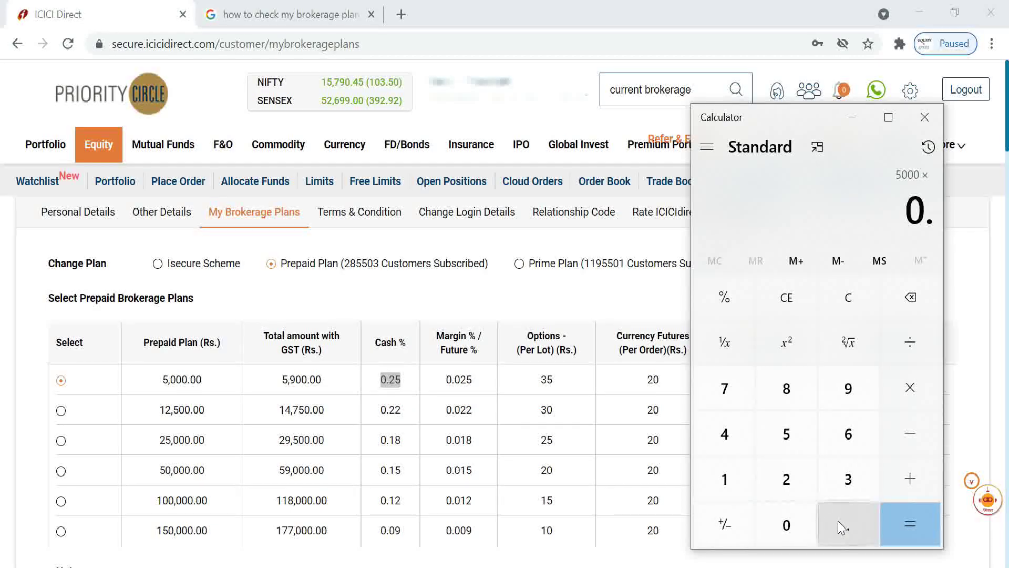
click(789, 483)
click(794, 438)
click(733, 297)
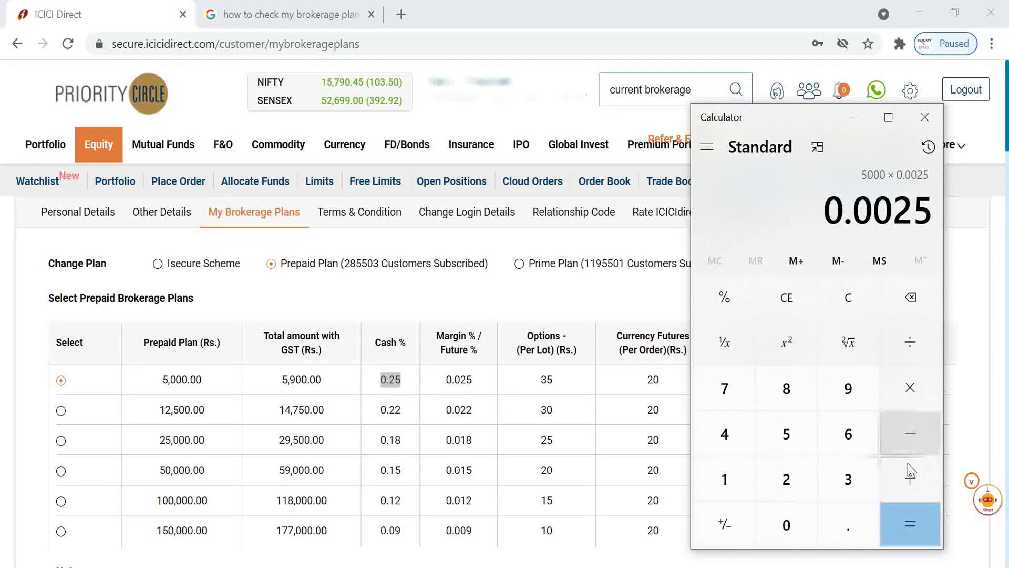
click(911, 526)
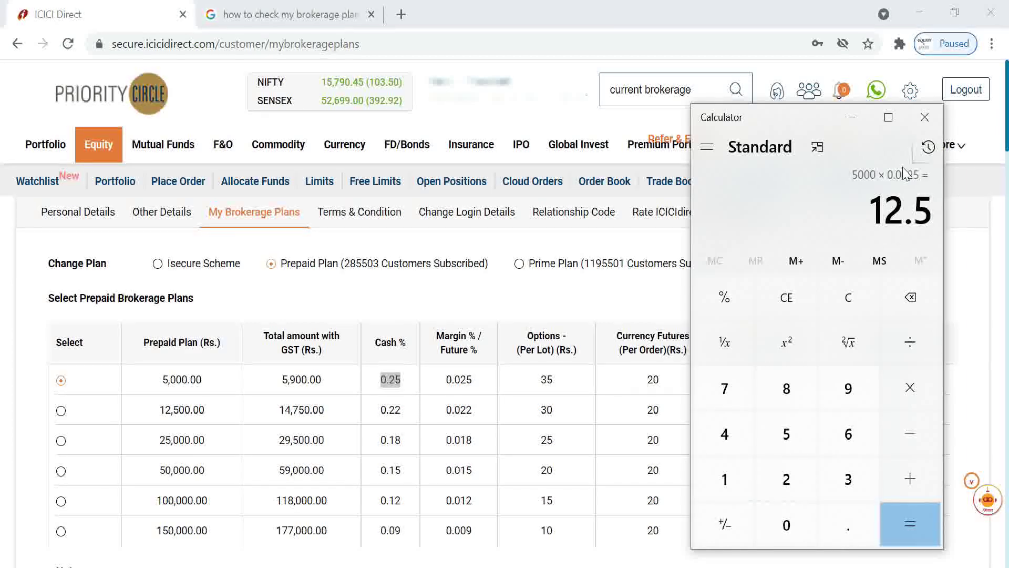
click(925, 118)
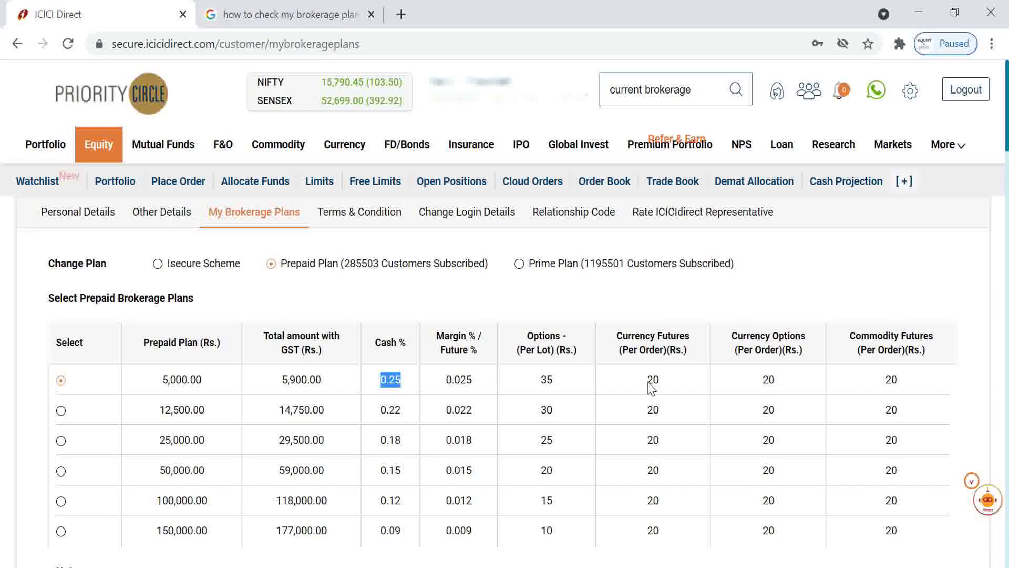
Step: Switch to the Prime plans and pick the 999.00 plan with 0.22% cash brokerage
click(543, 265)
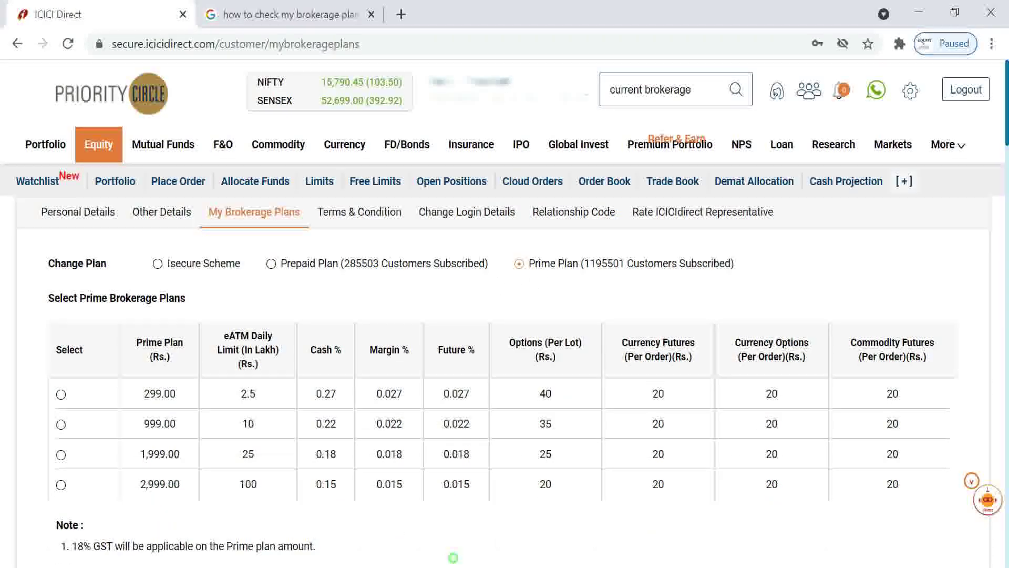
mouse_move(468, 529)
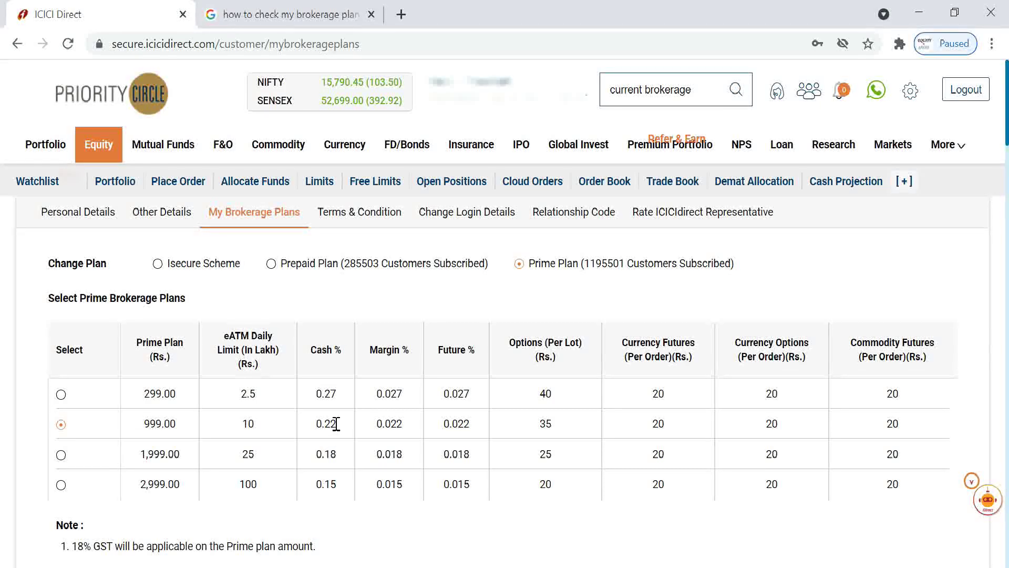
Step: In Calculator, compute 7000 × 0.22% cash brokerage, getting 15.4, then clear the display
key(XF86Calculator)
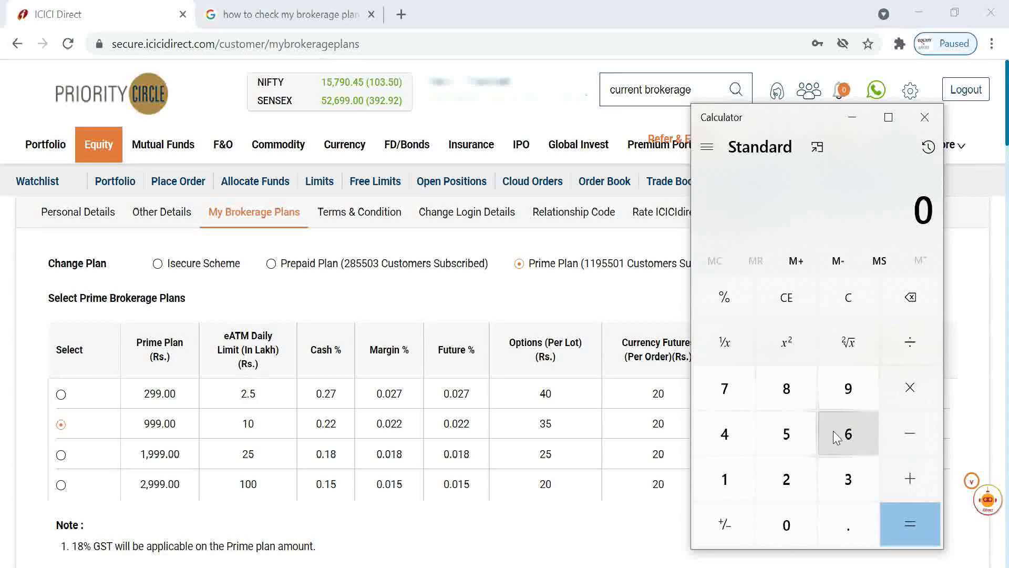
click(726, 389)
click(787, 524)
double_click(787, 523)
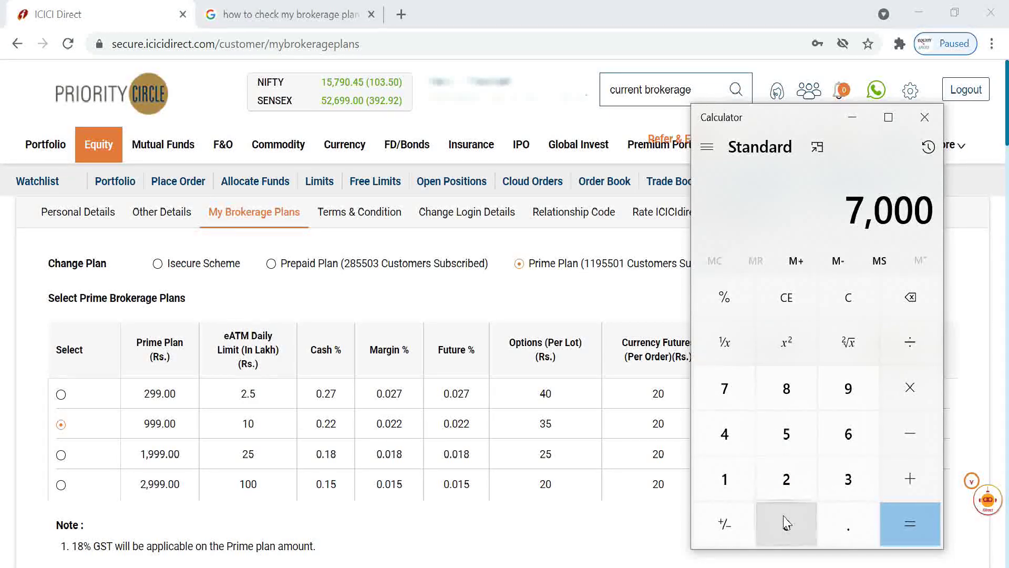
click(916, 390)
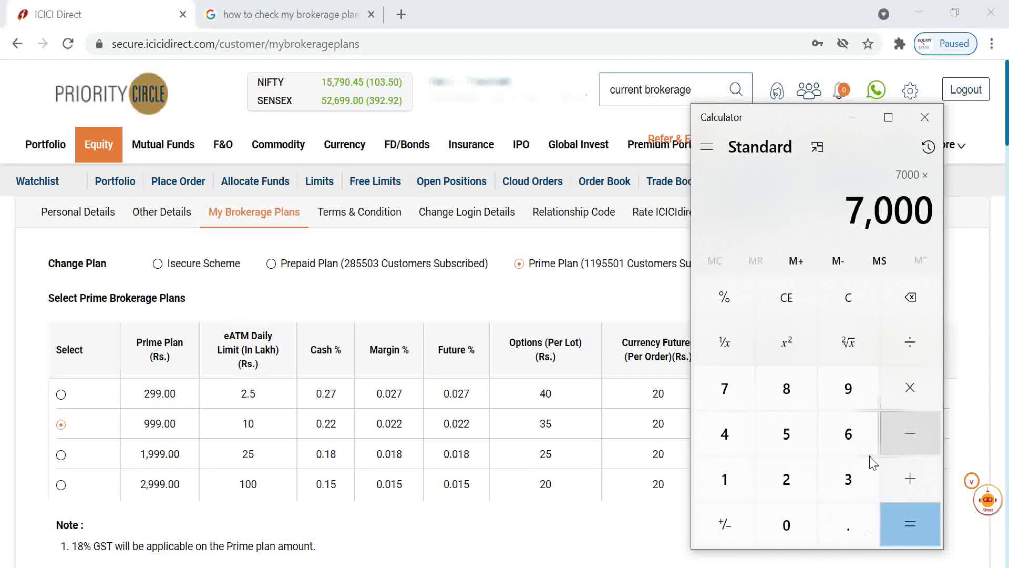
click(847, 528)
double_click(787, 484)
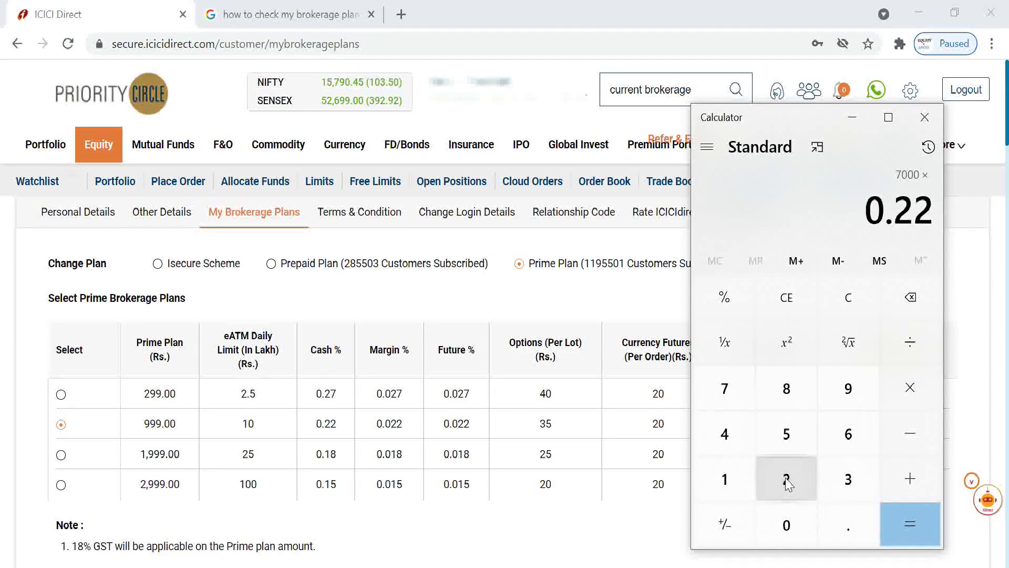
click(724, 297)
click(911, 528)
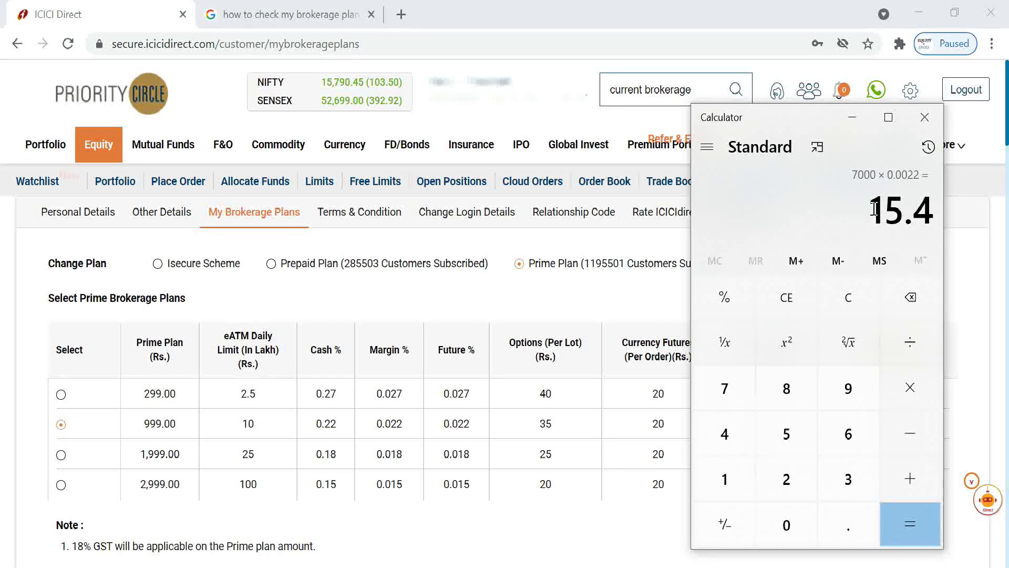
drag(874, 209, 936, 210)
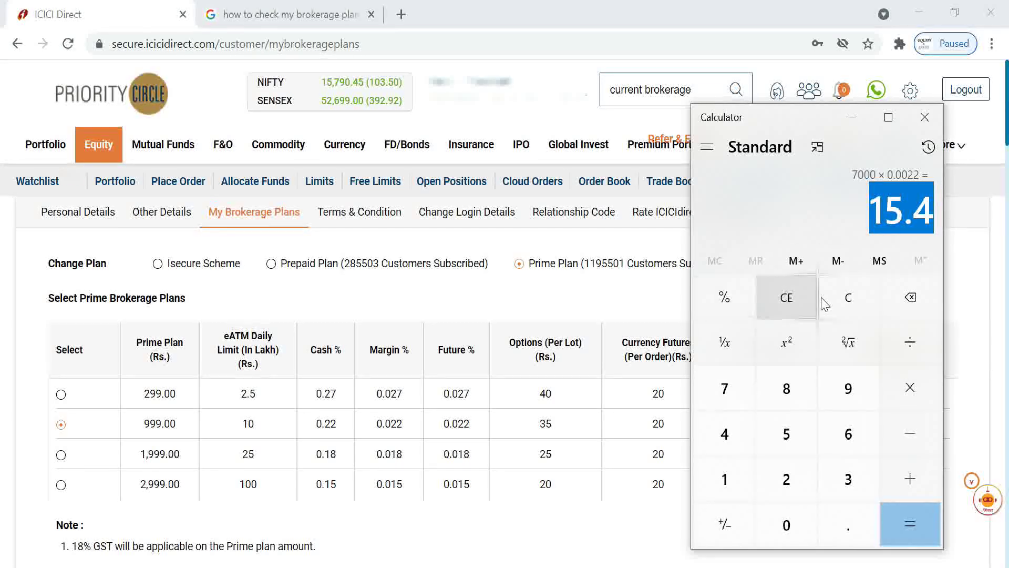
click(787, 304)
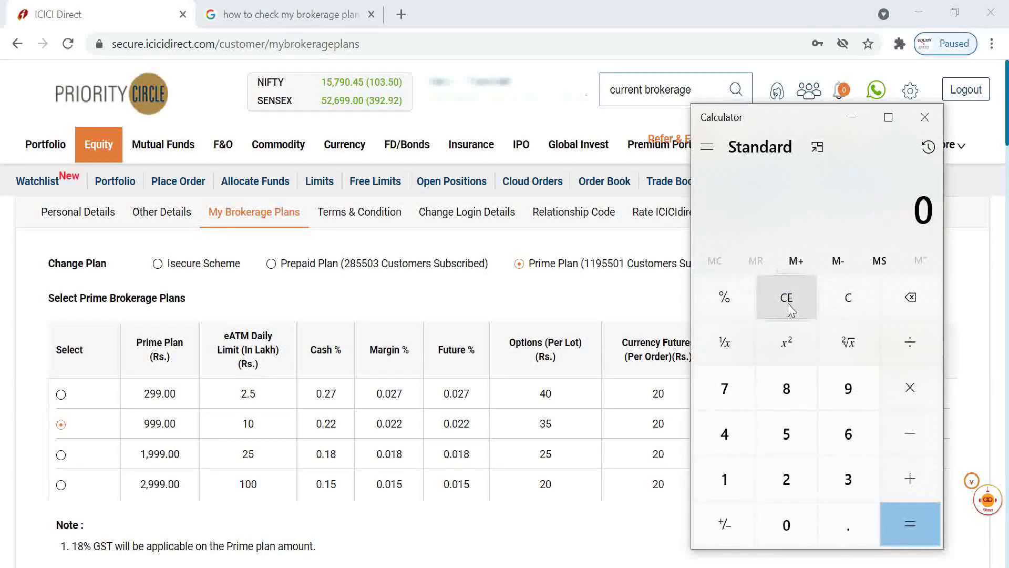
Step: Calculate 0.022% brokerage on 1,00,000, which gives 22
click(724, 481)
click(775, 520)
click(776, 523)
click(778, 526)
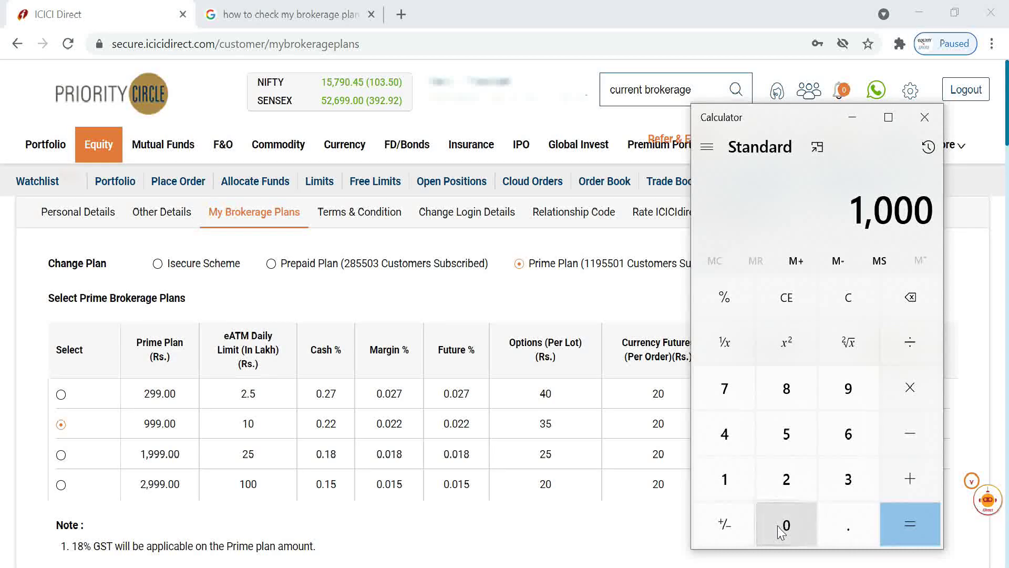
click(780, 528)
click(779, 528)
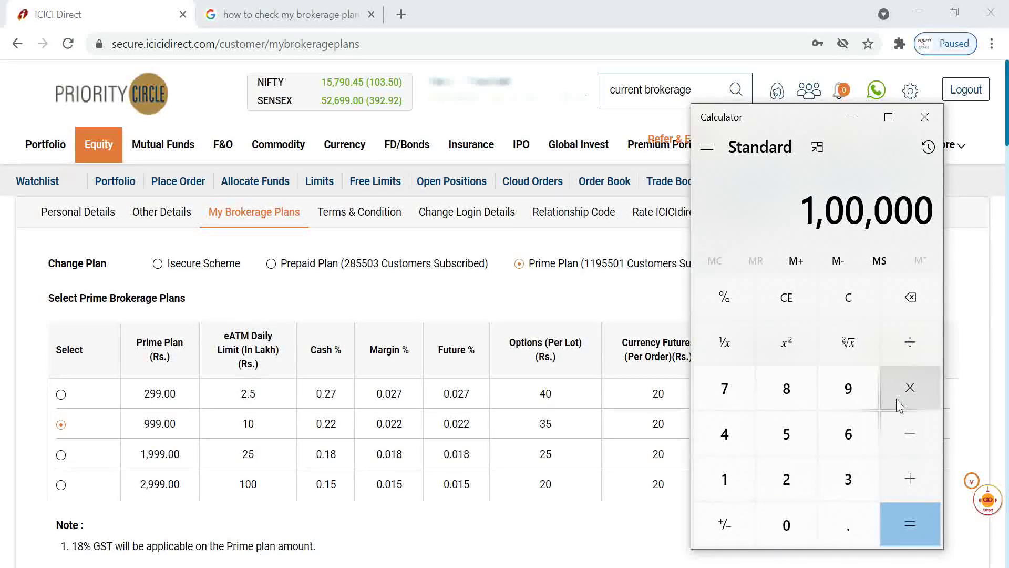
click(919, 385)
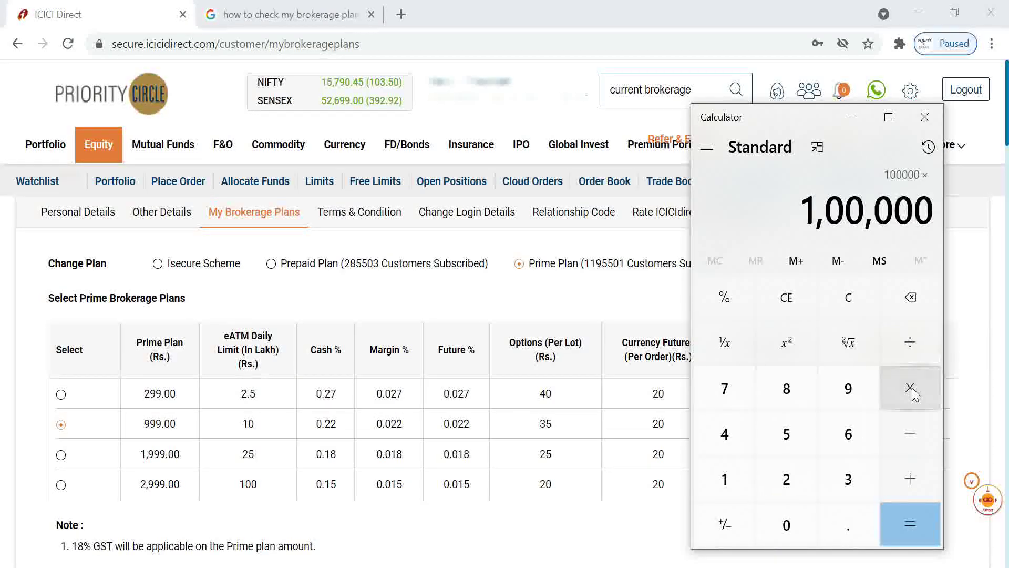
click(845, 534)
click(787, 525)
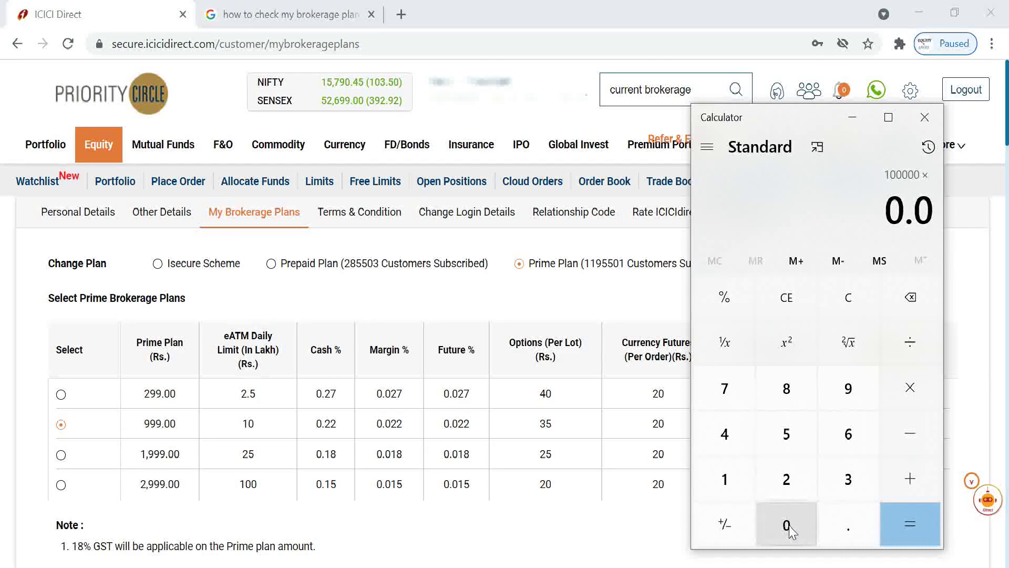
click(787, 479)
click(786, 479)
click(724, 297)
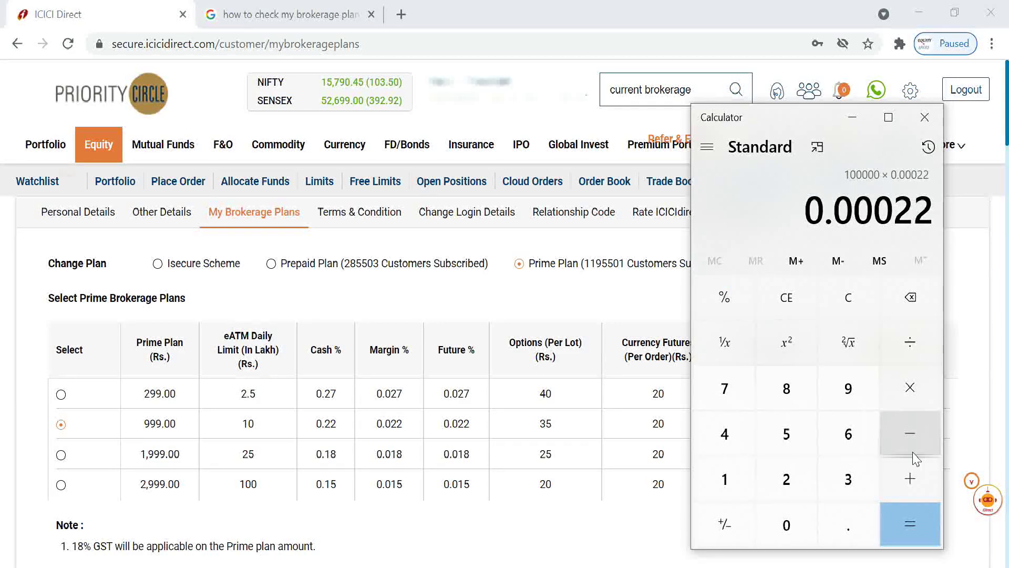
click(909, 523)
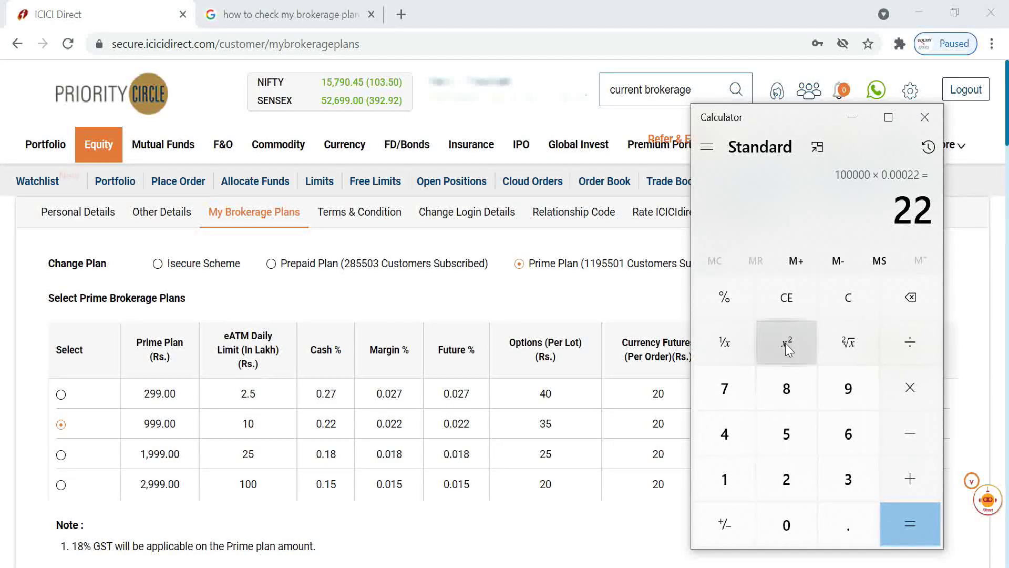
Step: Calculate 0.022% brokerage on 90,000, giving 19.8, then close Calculator
click(852, 390)
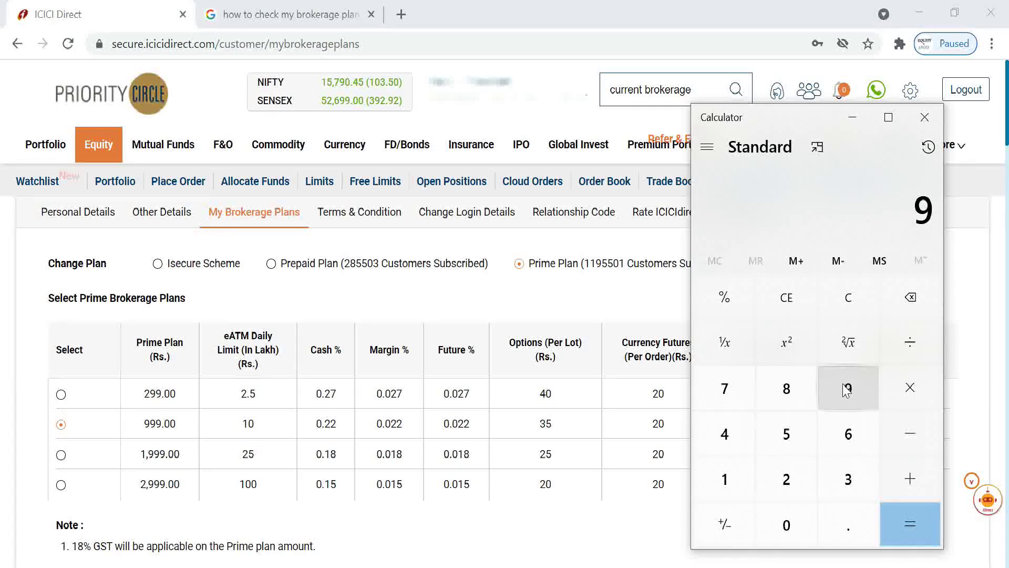
click(786, 525)
click(787, 525)
click(787, 526)
click(786, 526)
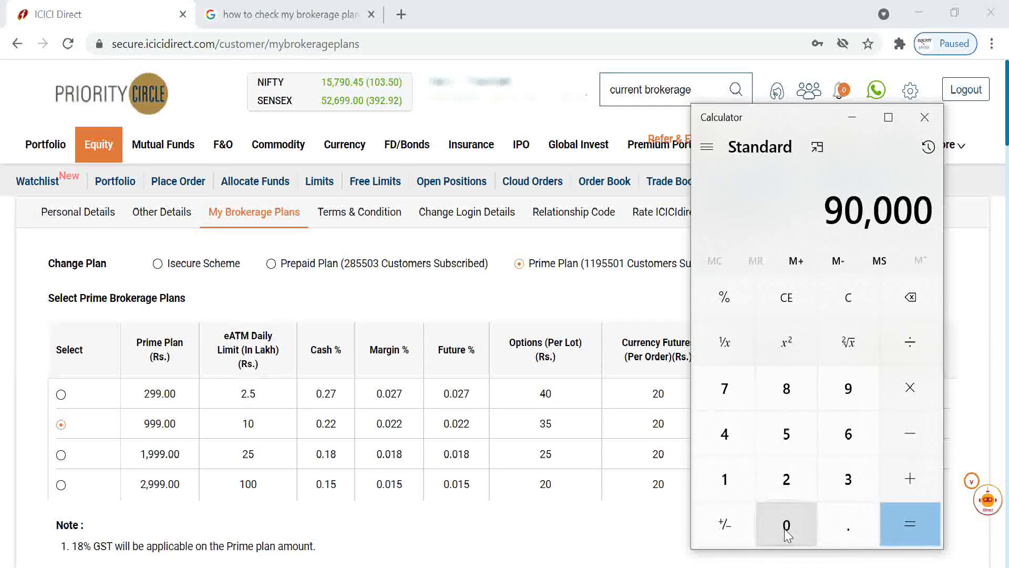
click(910, 387)
click(848, 526)
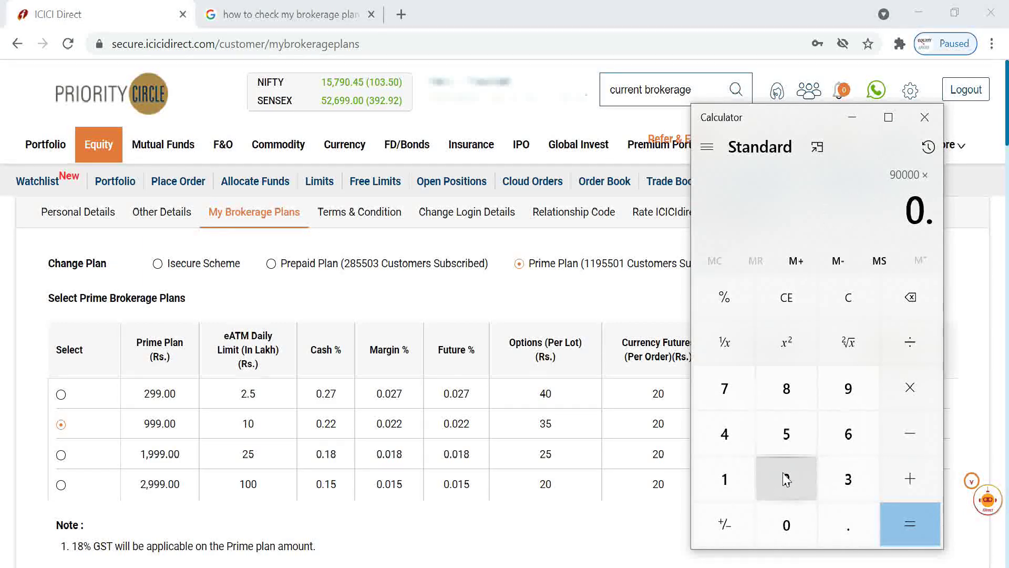
click(783, 523)
click(786, 476)
click(787, 476)
click(728, 301)
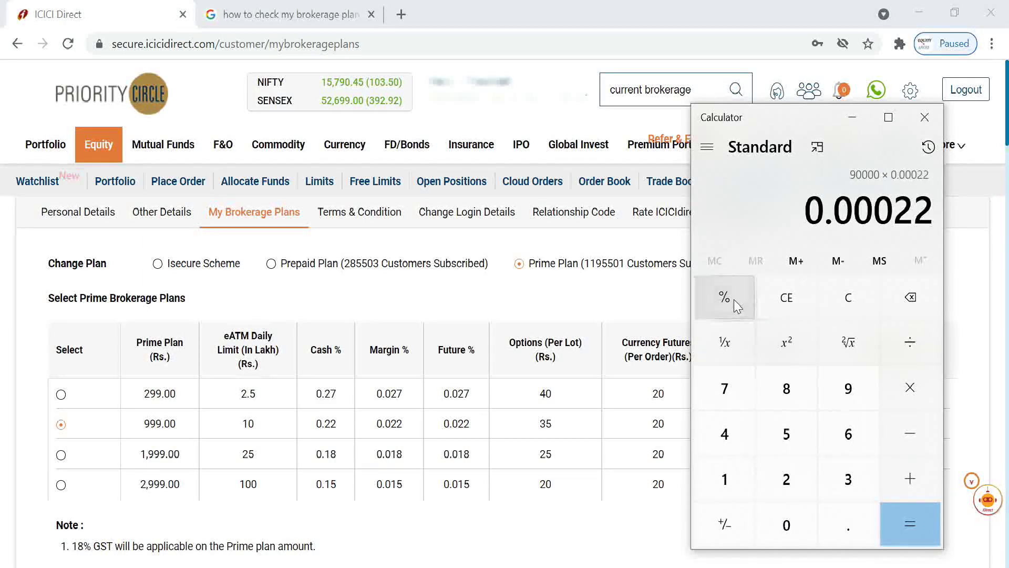
click(912, 523)
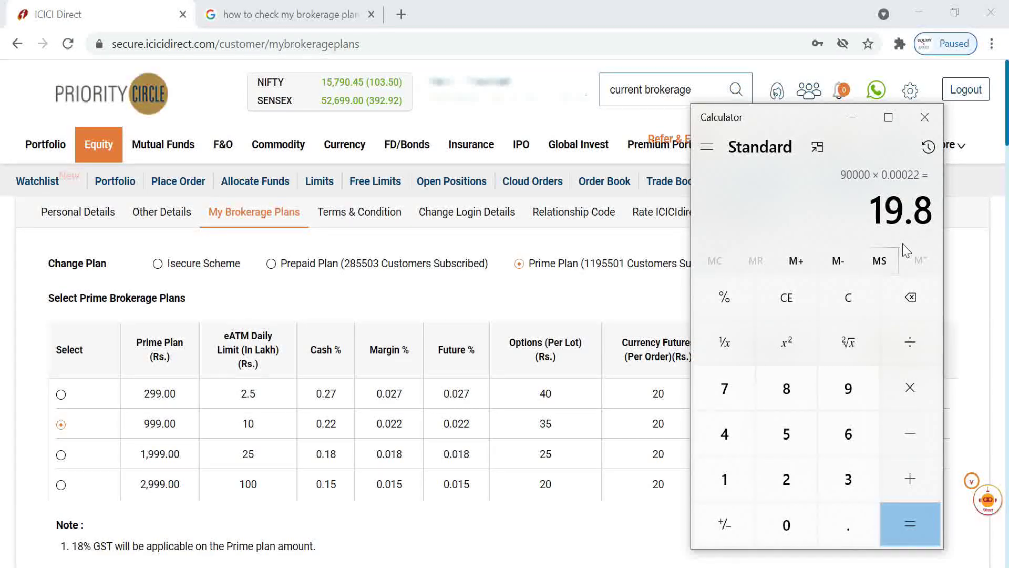
click(917, 122)
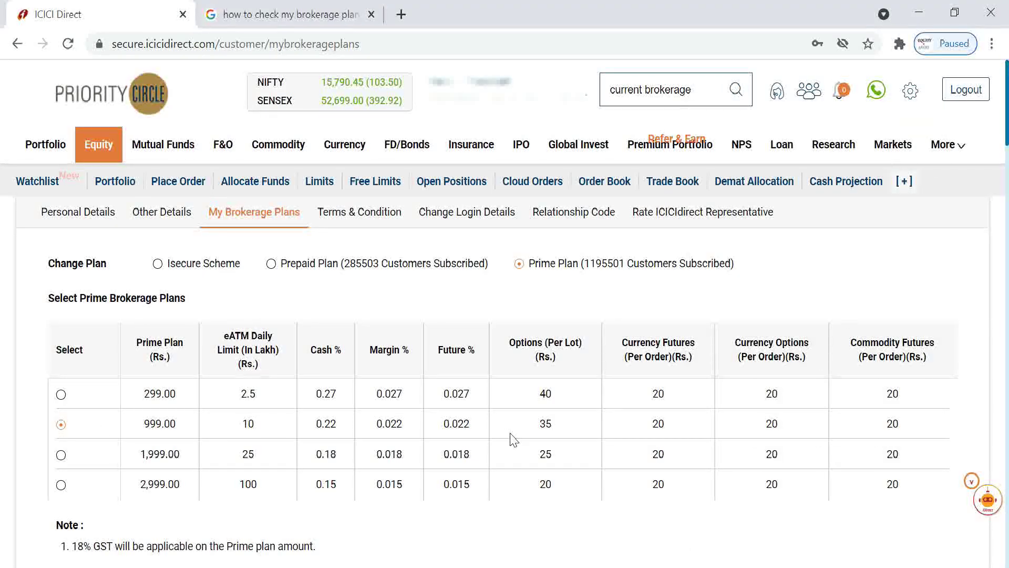
Step: Scroll down the My Brokerage Plans page and submit the 999.00 Prime plan
scroll(513, 439, down, 10)
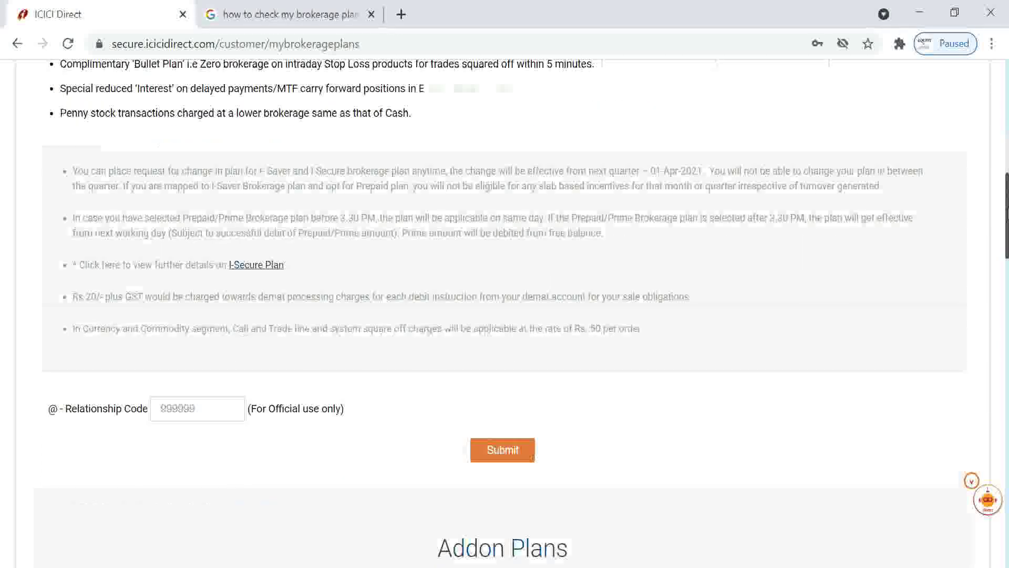
click(503, 405)
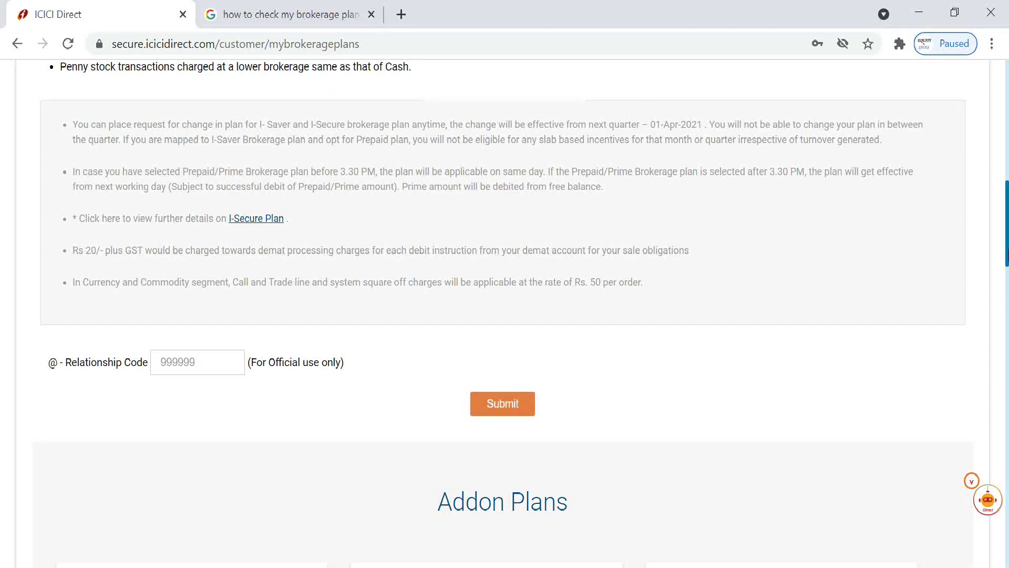